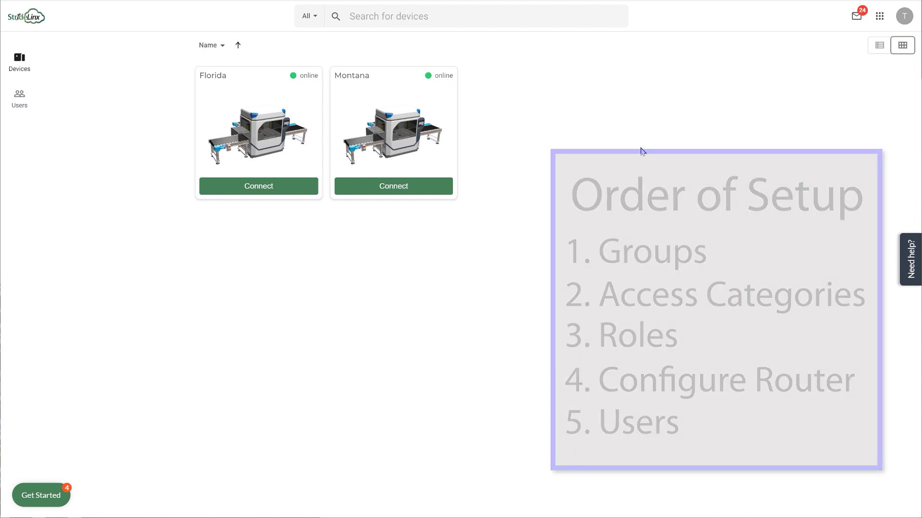
In the Admin app's Groups page, add Customer groups named Montana and Florida.
{"action": "left_click", "coordinate": [880, 22]}
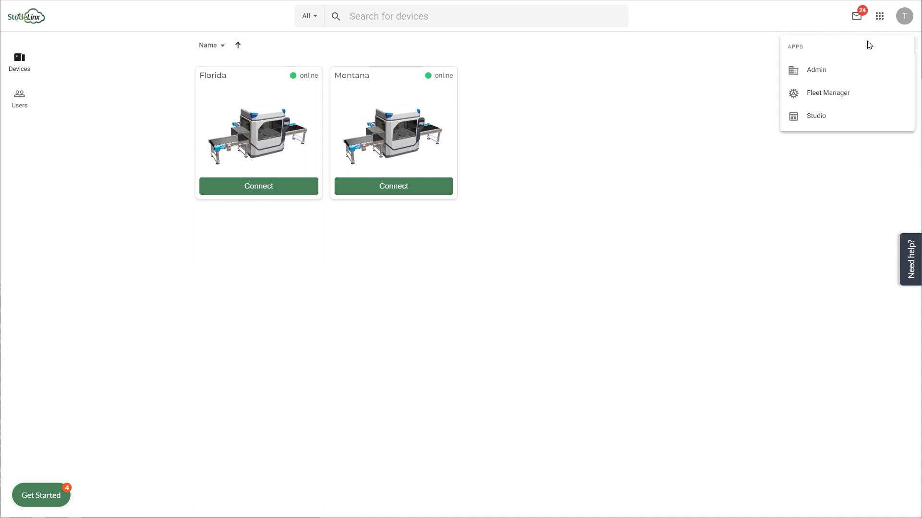
{"action": "left_click", "coordinate": [825, 72]}
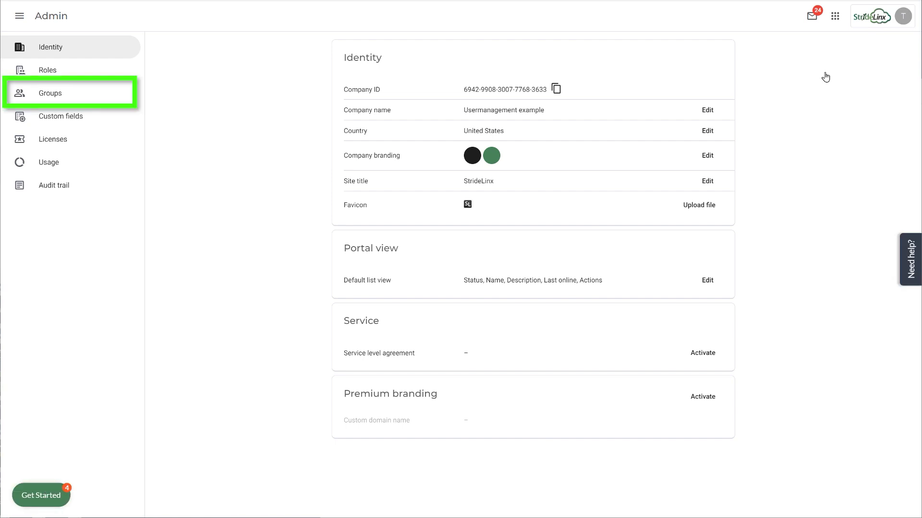
{"action": "left_click", "coordinate": [50, 96]}
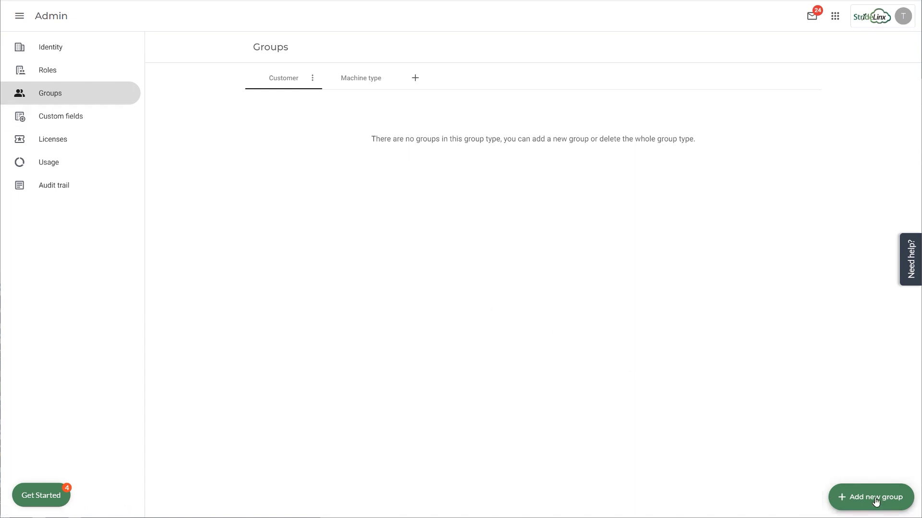
{"action": "left_click", "coordinate": [875, 501]}
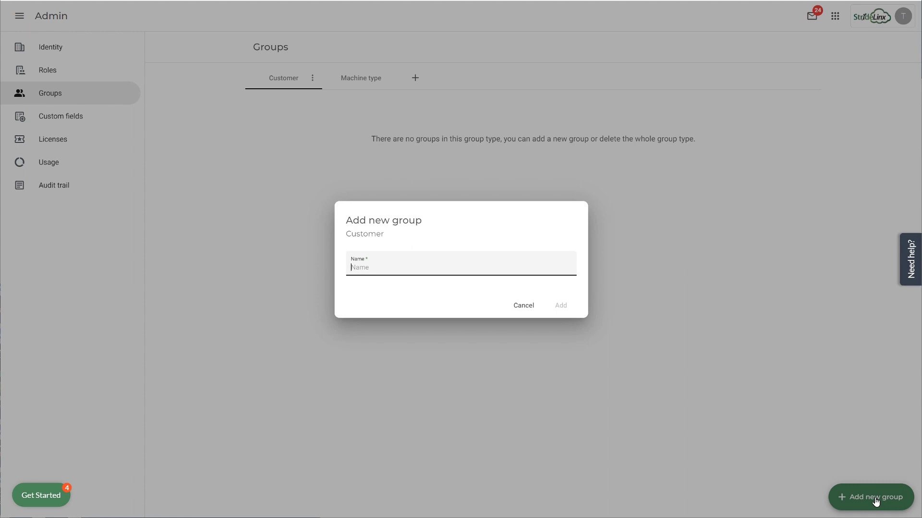
{"action": "type", "text": "Montana"}
{"action": "left_click", "coordinate": [563, 307]}
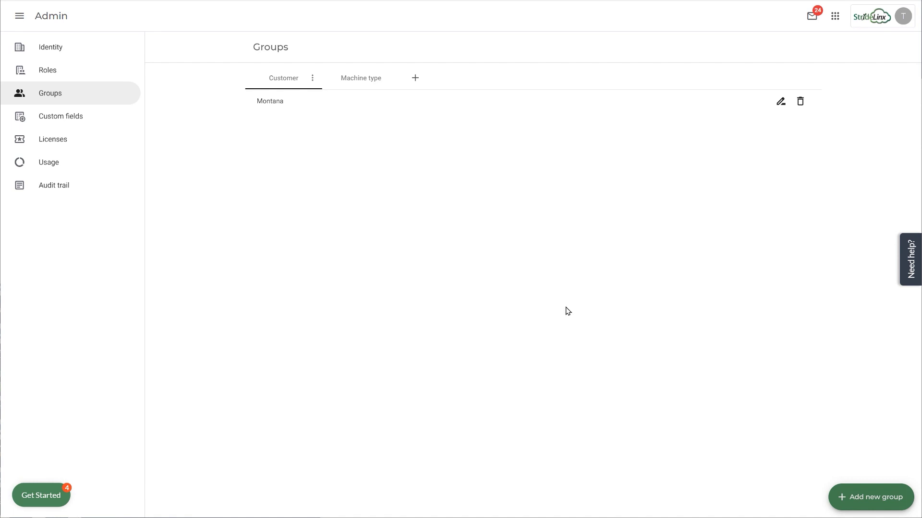
{"action": "left_click", "coordinate": [856, 499]}
{"action": "type", "text": "Florida"}
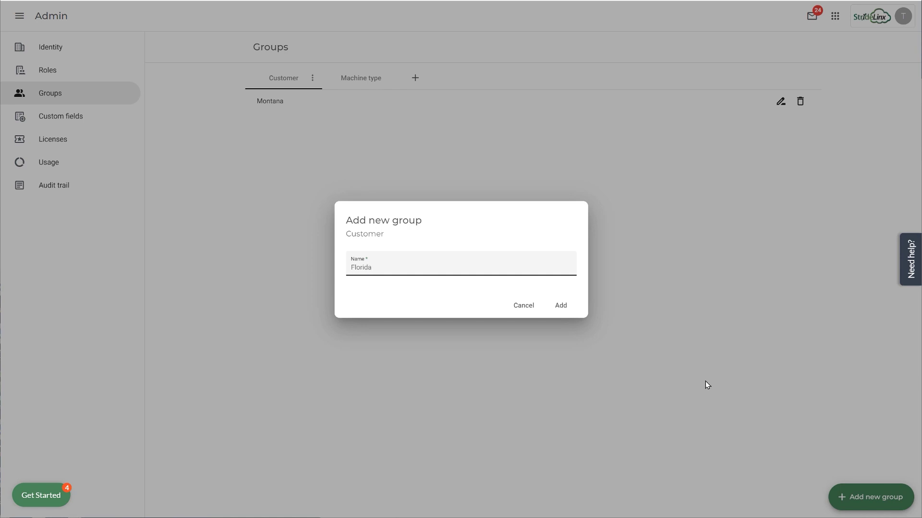
{"action": "left_click", "coordinate": [561, 306]}
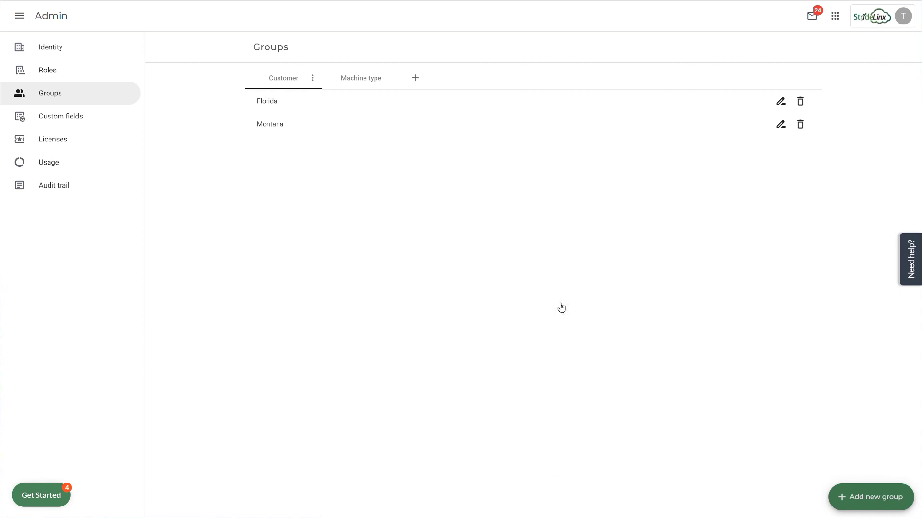
On the Roles page, rename the Default access category to 'Machine info'.
{"action": "left_click", "coordinate": [48, 70]}
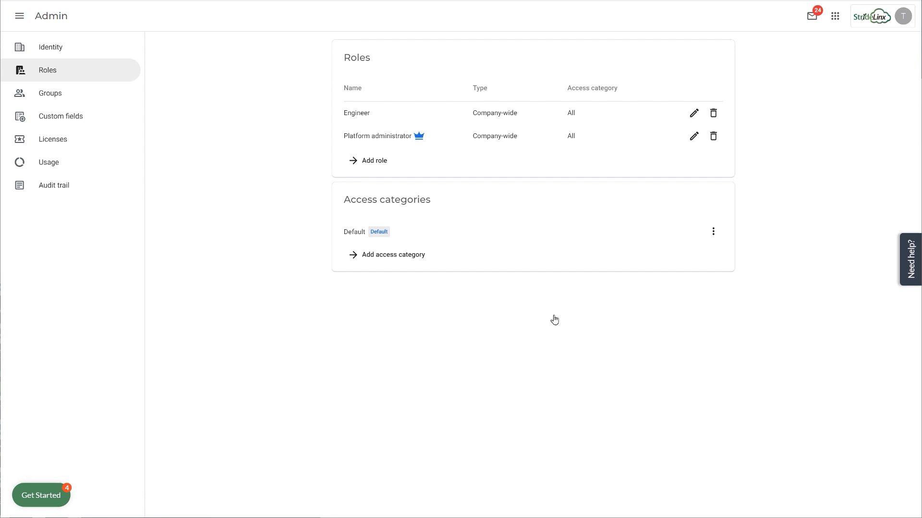
{"action": "left_click", "coordinate": [712, 235]}
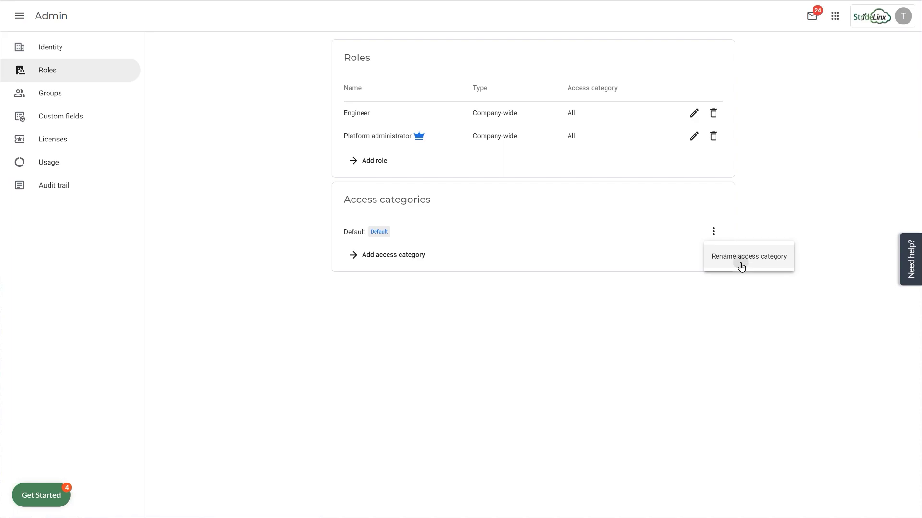
{"action": "left_click", "coordinate": [741, 259]}
{"action": "triple_click", "coordinate": [449, 266]}
{"action": "key", "text": "BackSpace"}
{"action": "type", "text": "Machine info"}
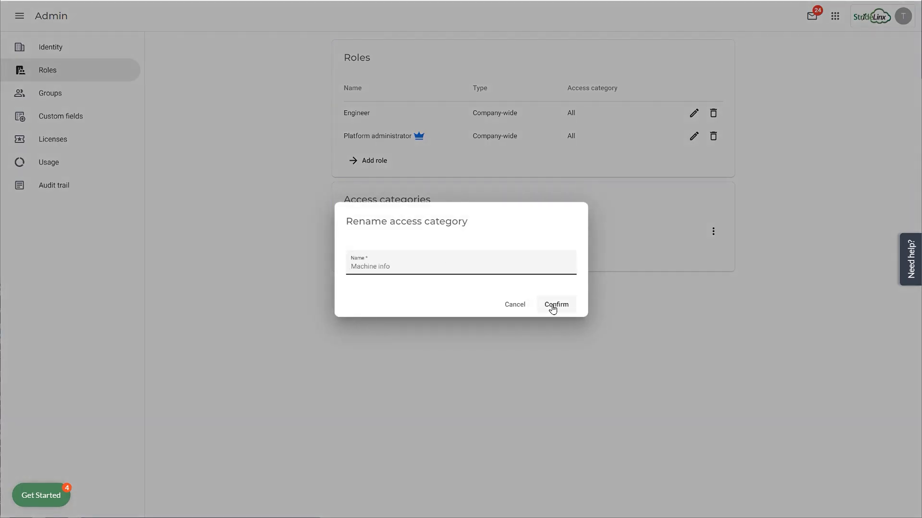
{"action": "left_click", "coordinate": [553, 309]}
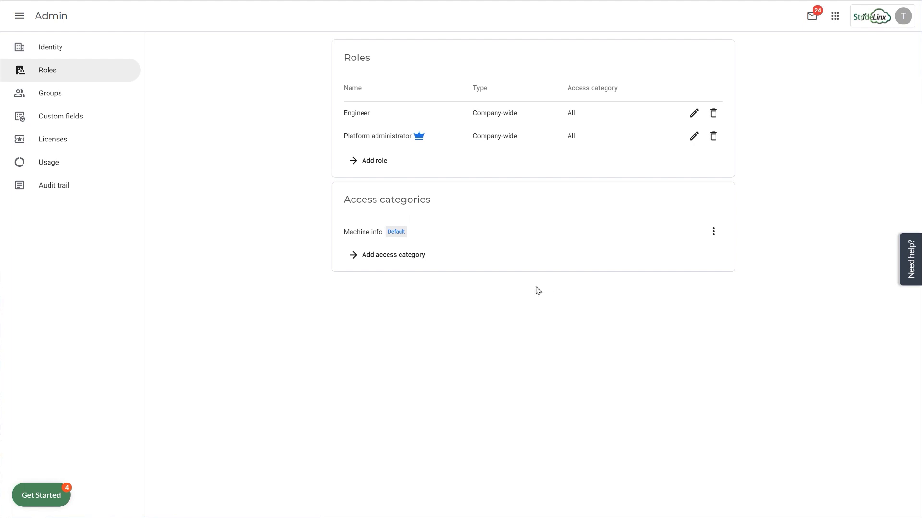
Add two new access categories, 'VPN Access' and 'VNC Access'.
{"action": "left_click", "coordinate": [387, 260]}
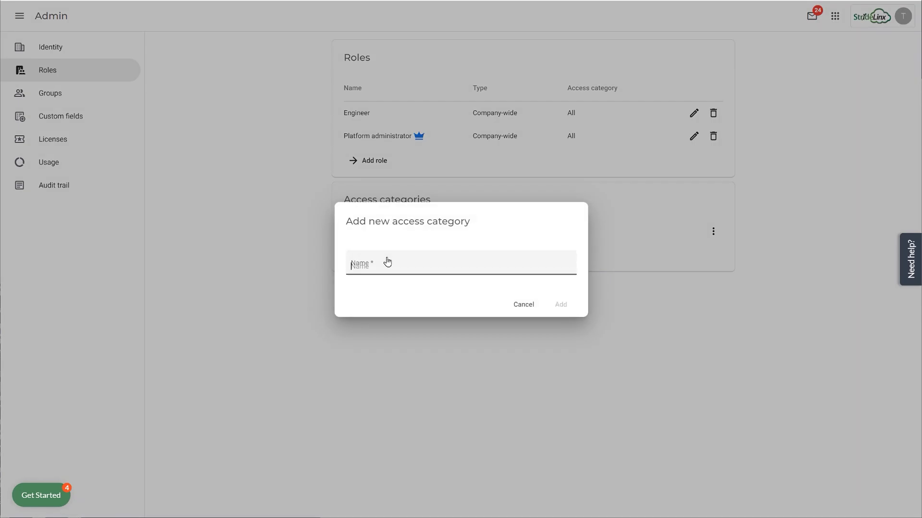
{"action": "type", "text": "VPN Access"}
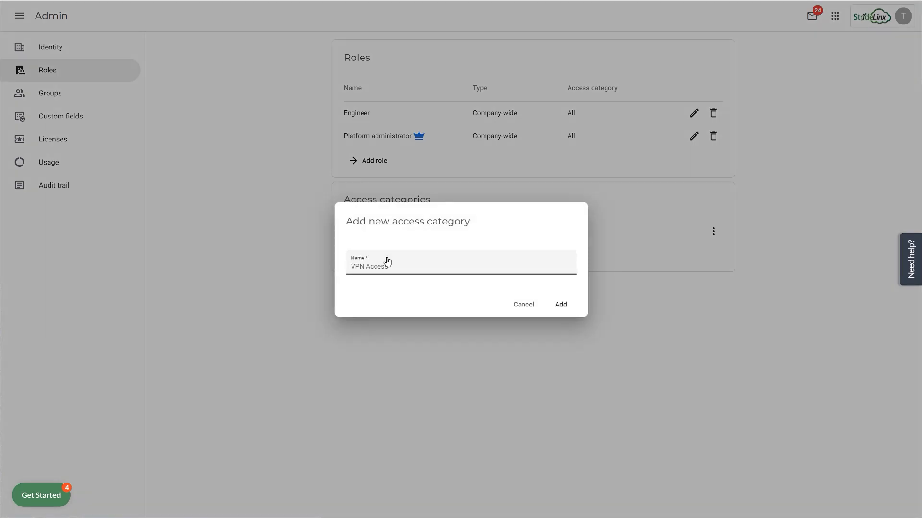
{"action": "left_click", "coordinate": [558, 308]}
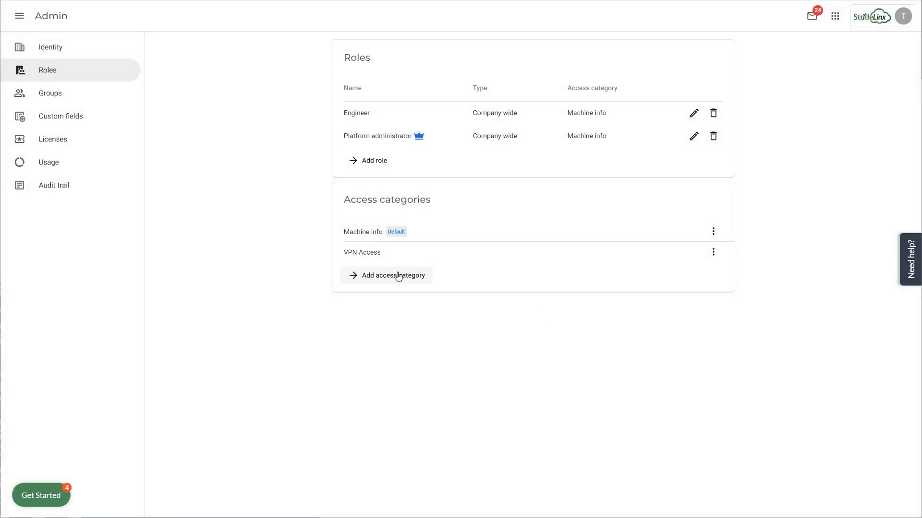
{"action": "left_click", "coordinate": [397, 276]}
{"action": "type", "text": "VNC Access"}
{"action": "left_click", "coordinate": [560, 305]}
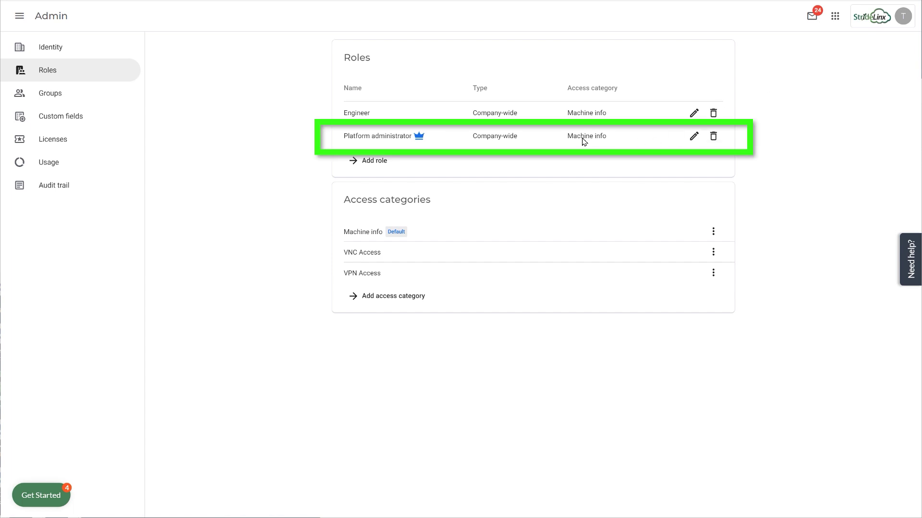
Grant the Platform administrator role VNC Access and VPN Access.
{"action": "left_click", "coordinate": [692, 139]}
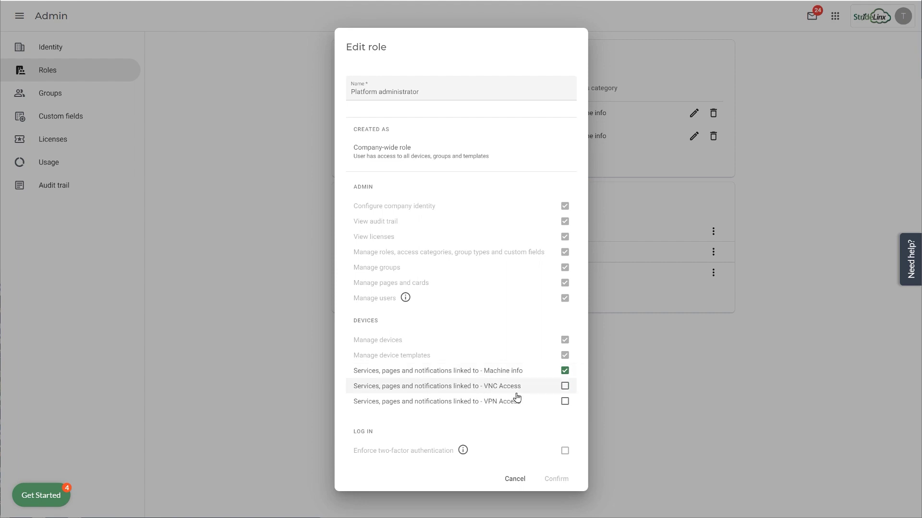
{"action": "left_click", "coordinate": [564, 387]}
{"action": "left_click", "coordinate": [565, 403]}
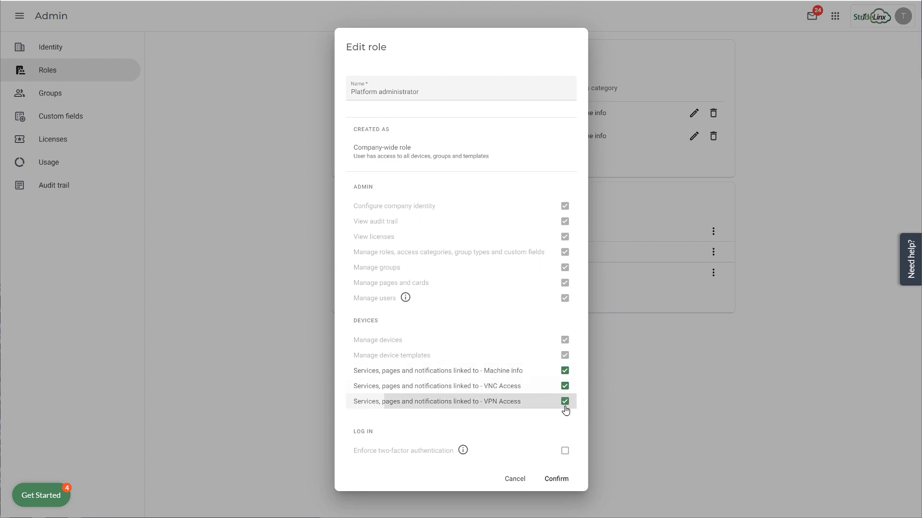
{"action": "left_click", "coordinate": [558, 483]}
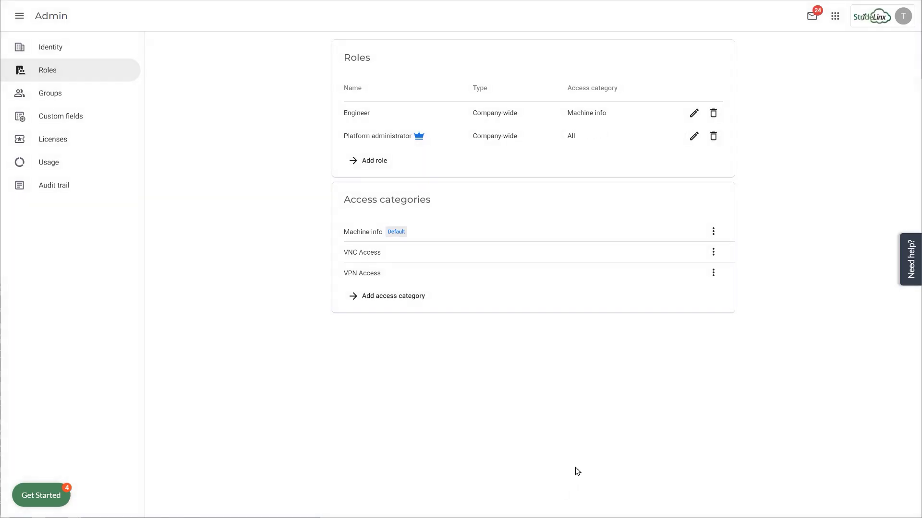
Grant the Engineer role VNC Access and VPN Access as well.
{"action": "left_click", "coordinate": [693, 115]}
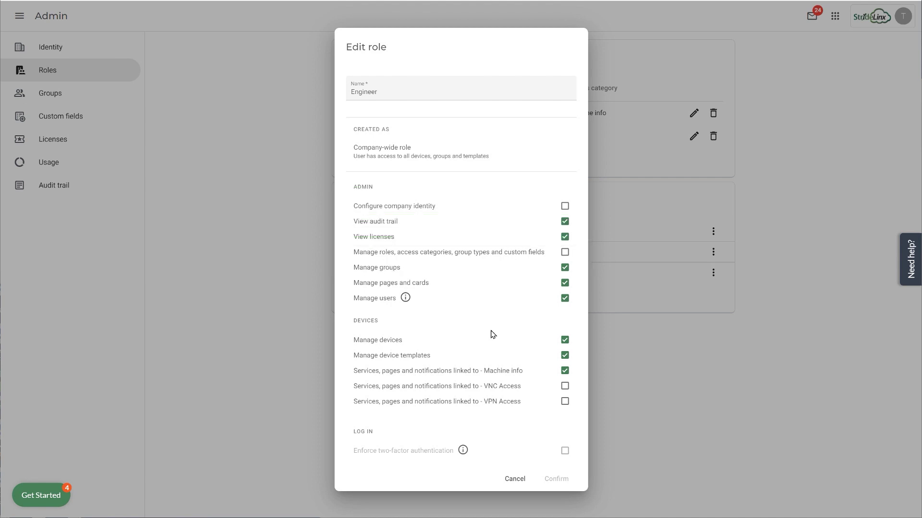
{"action": "left_click", "coordinate": [564, 386]}
{"action": "left_click", "coordinate": [565, 401]}
{"action": "left_click", "coordinate": [560, 478]}
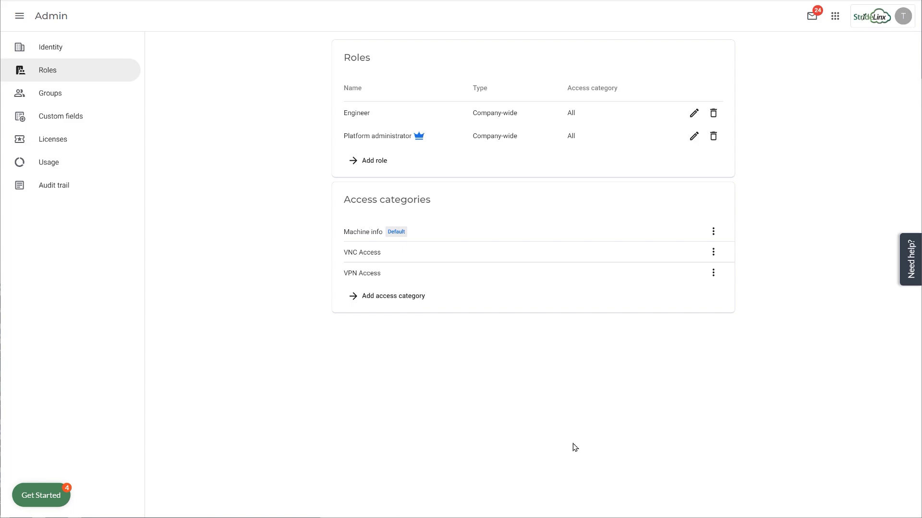
{"action": "left_click", "coordinate": [374, 162]}
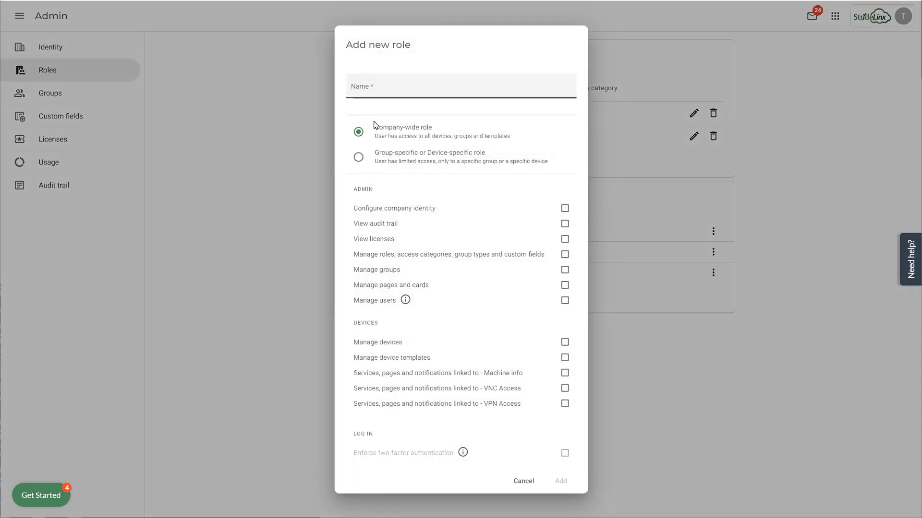
Create a group-specific 'Head Technician' role with Machine info, VNC Access and VPN Access.
{"action": "left_click", "coordinate": [359, 159]}
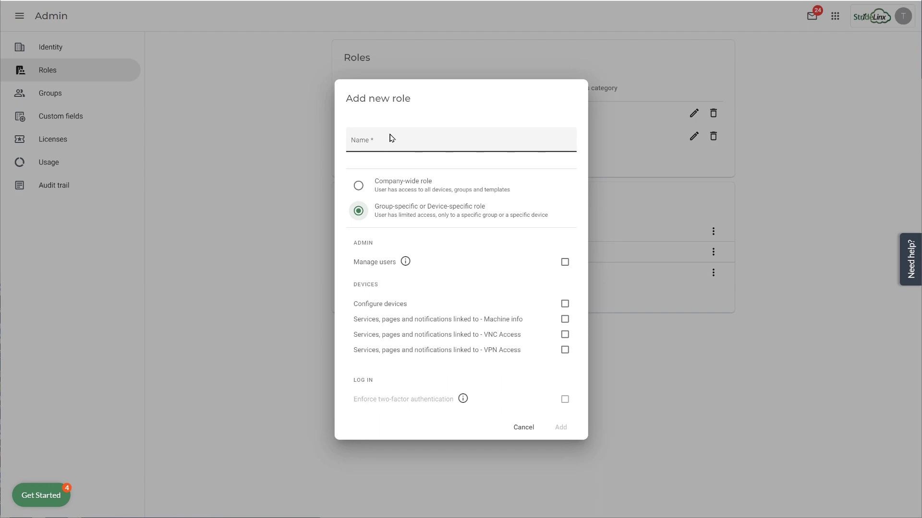
{"action": "left_click", "coordinate": [389, 145]}
{"action": "type", "text": "Head Technician"}
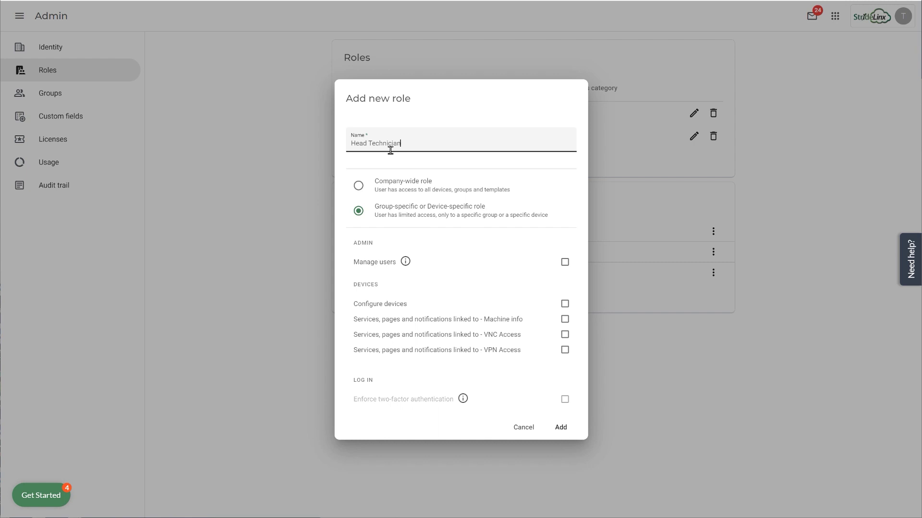
{"action": "left_click", "coordinate": [565, 319]}
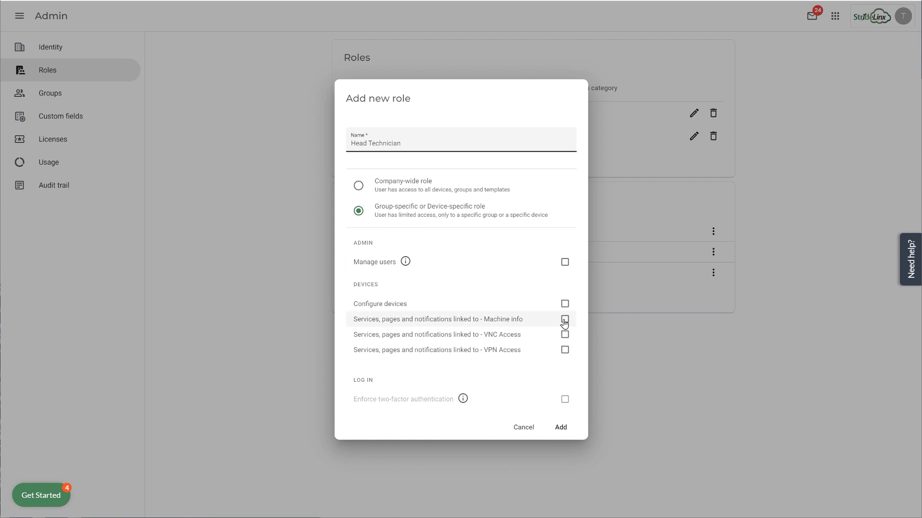
{"action": "left_click", "coordinate": [564, 334]}
{"action": "left_click", "coordinate": [565, 351]}
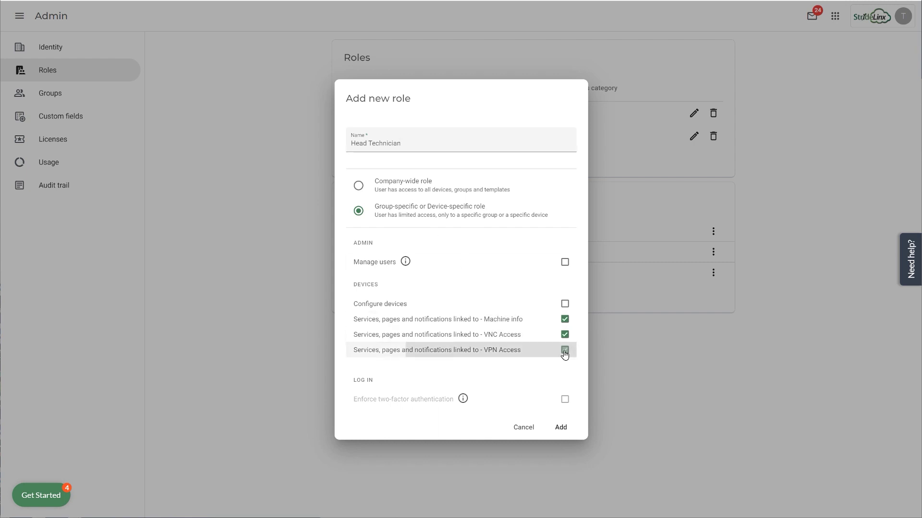
{"action": "left_click", "coordinate": [560, 428]}
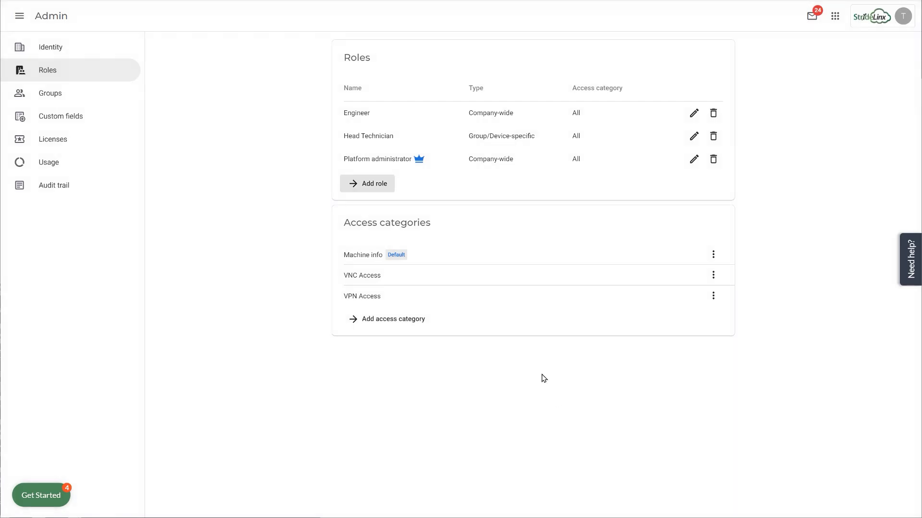
Create a group-specific 'Operator' role limited to Machine info.
{"action": "left_click", "coordinate": [374, 186]}
{"action": "left_click", "coordinate": [359, 157]}
{"action": "left_click", "coordinate": [378, 143]}
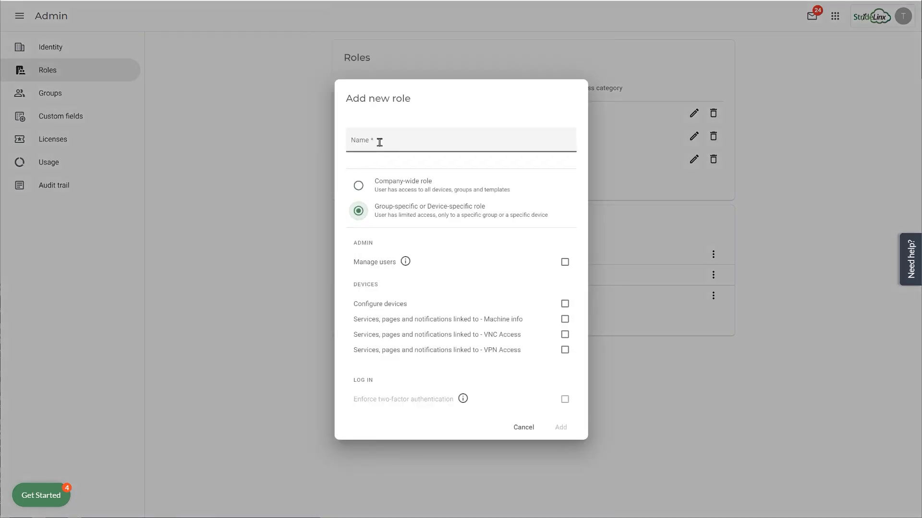
{"action": "type", "text": "Operator"}
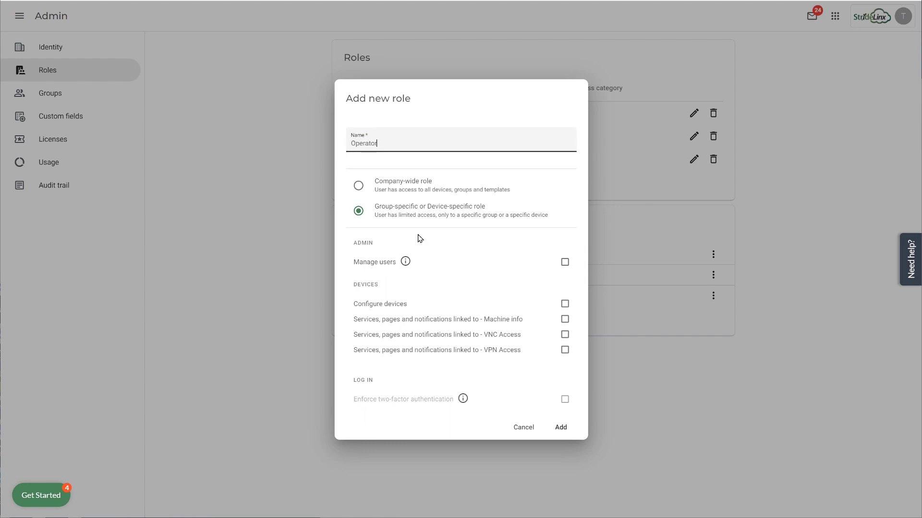
{"action": "left_click", "coordinate": [566, 325]}
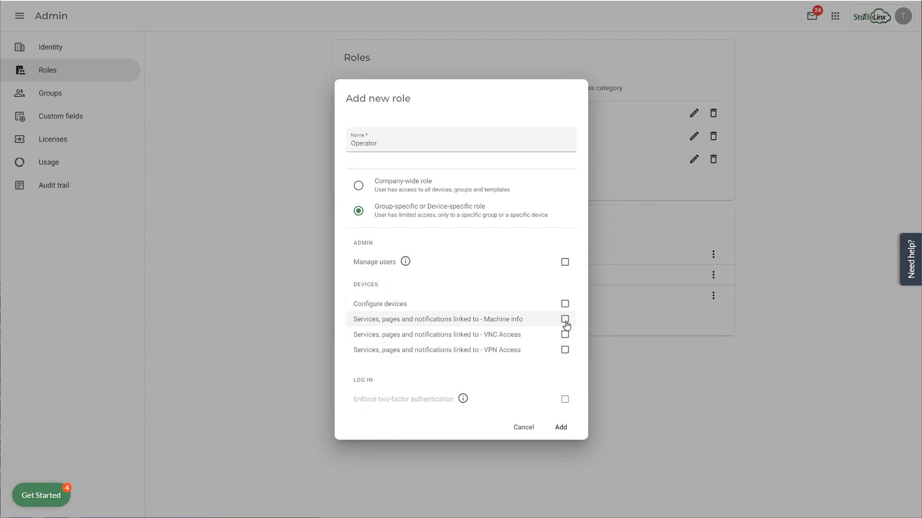
{"action": "left_click", "coordinate": [560, 428]}
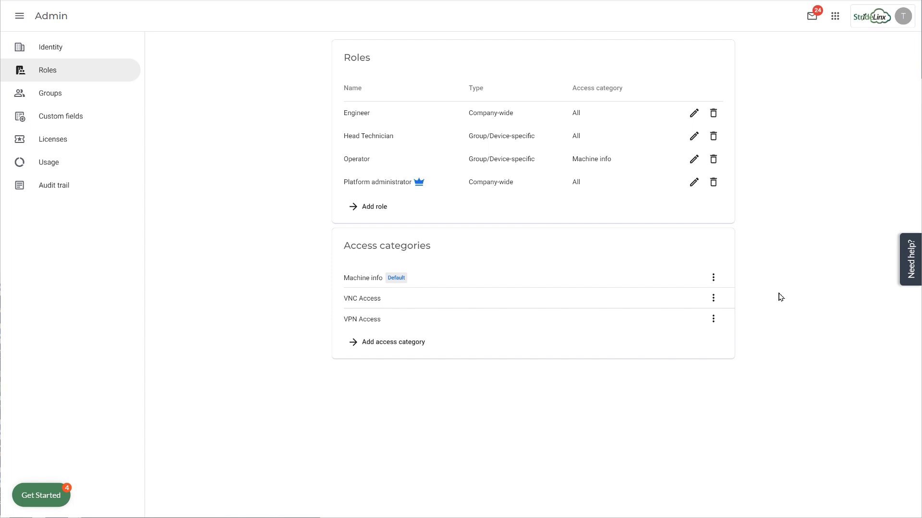
In Fleet Manager, assign the Montana device to the Montana customer group.
{"action": "left_click", "coordinate": [835, 17]}
{"action": "left_click", "coordinate": [806, 98]}
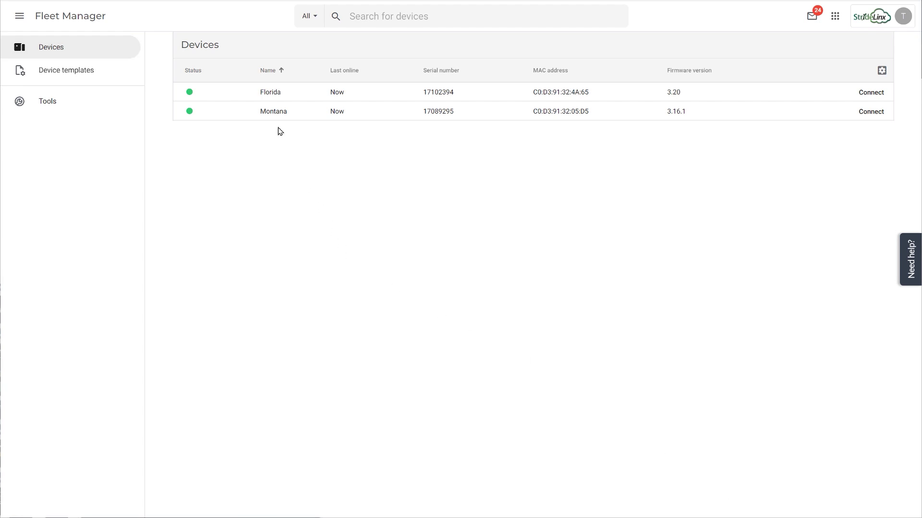
{"action": "left_click", "coordinate": [271, 113]}
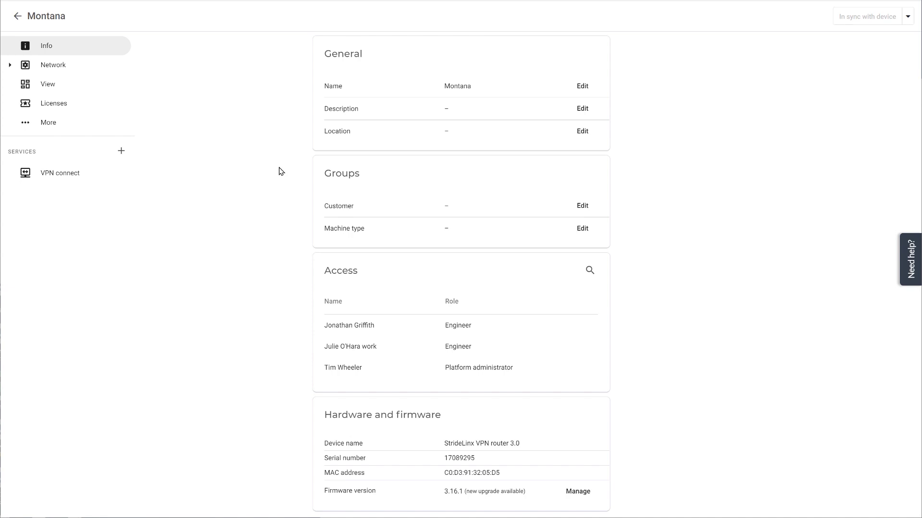
{"action": "left_click", "coordinate": [581, 206]}
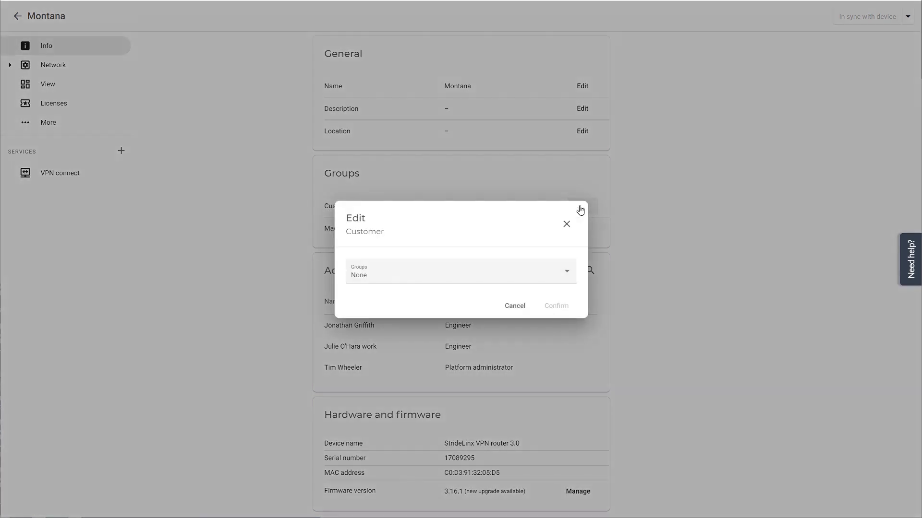
{"action": "left_click", "coordinate": [560, 280]}
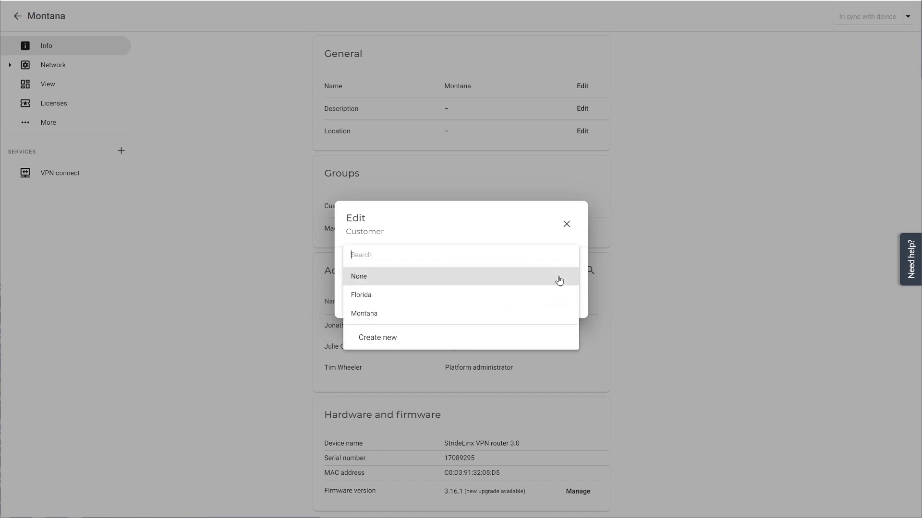
{"action": "left_click", "coordinate": [498, 319]}
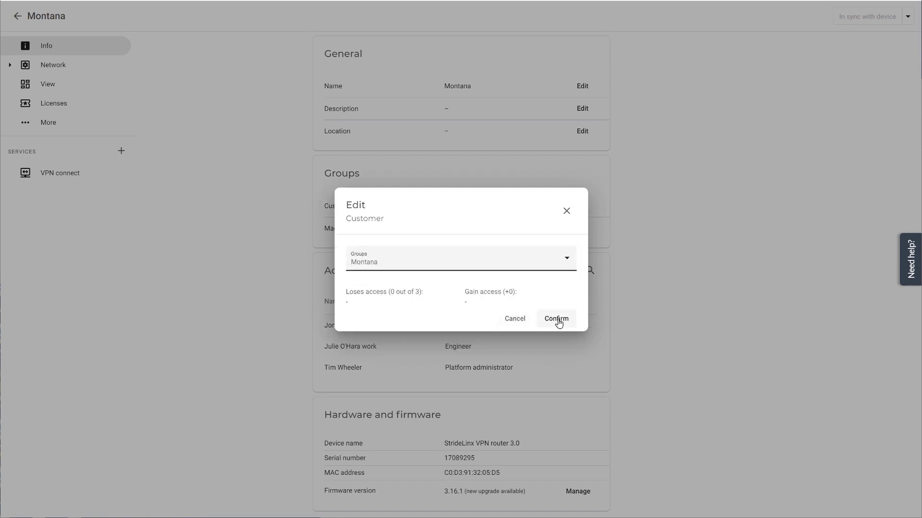
{"action": "left_click", "coordinate": [558, 324]}
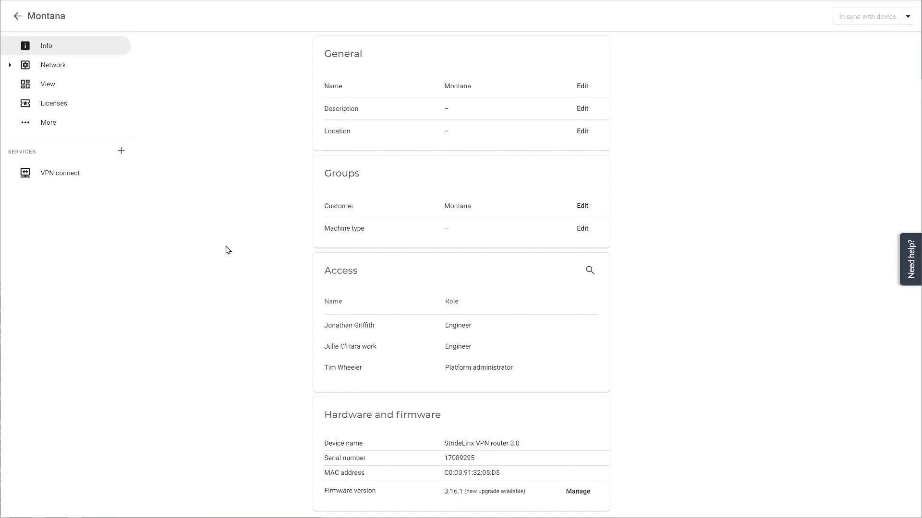
Set the Montana device's VPN connect service access category to VPN Access.
{"action": "left_click", "coordinate": [52, 176]}
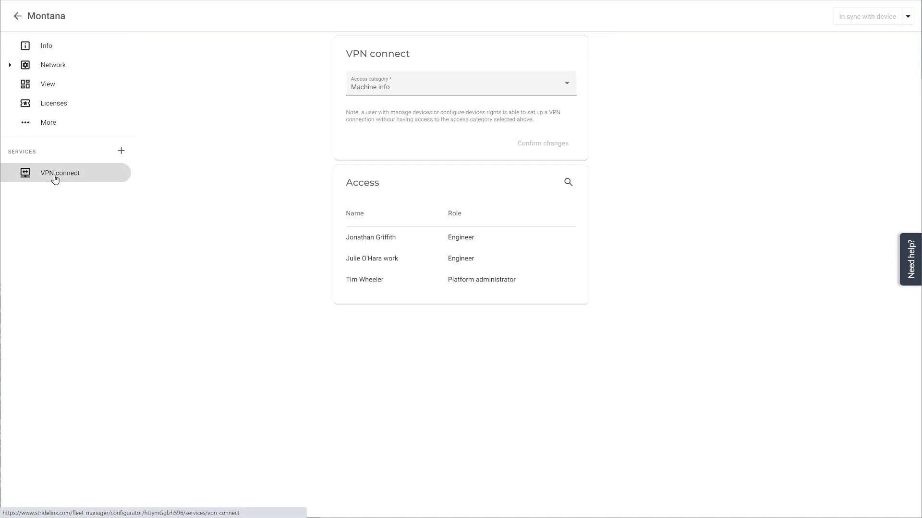
{"action": "left_click", "coordinate": [563, 88]}
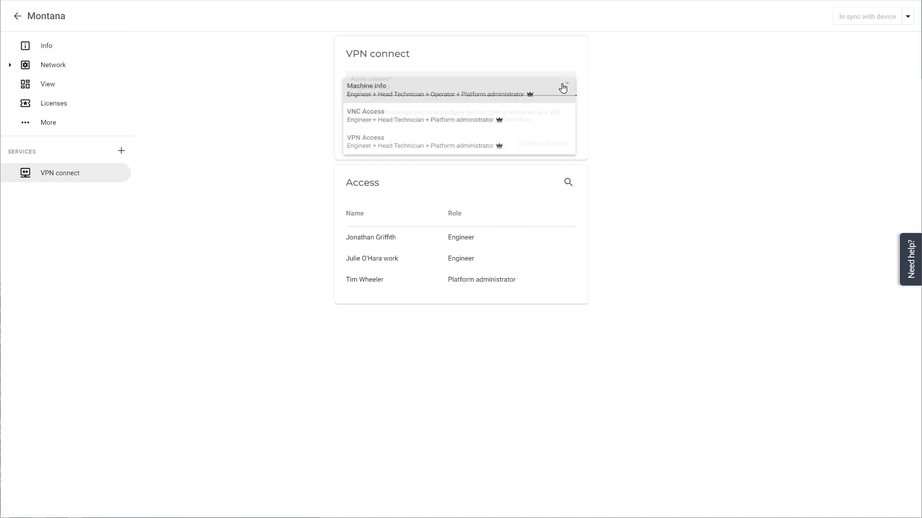
{"action": "left_click", "coordinate": [506, 145]}
{"action": "left_click", "coordinate": [539, 145]}
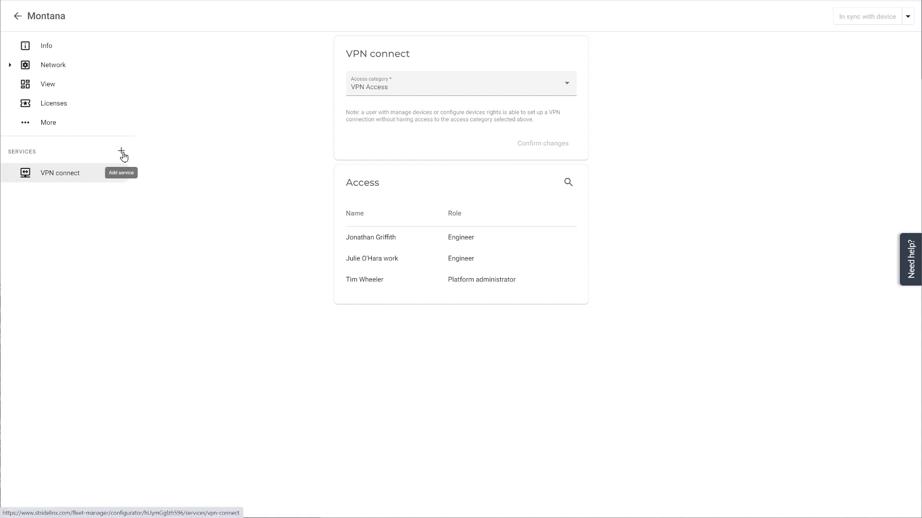
Add a 'VNC Server' service with the VNC Access category to the Montana device.
{"action": "left_click", "coordinate": [123, 153]}
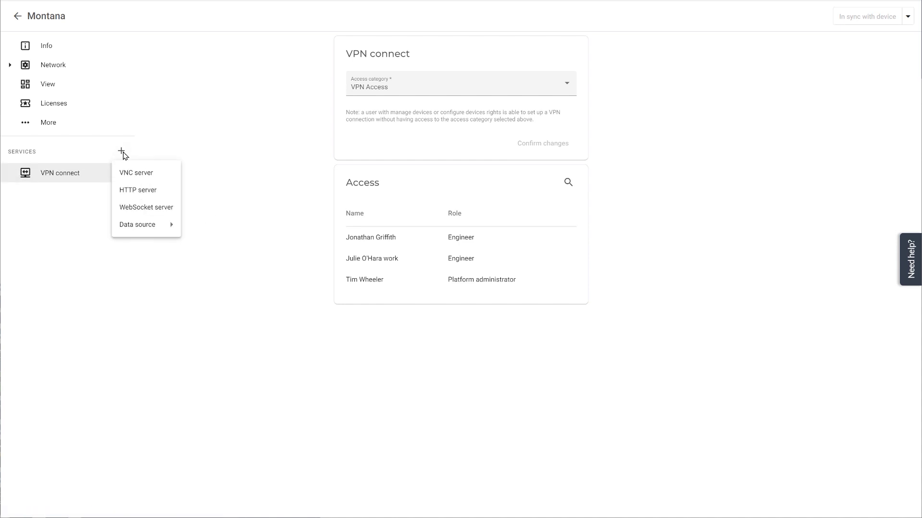
{"action": "left_click", "coordinate": [135, 174]}
{"action": "left_click_drag", "start_coordinate": [398, 86], "coordinate": [310, 94]}
{"action": "type", "text": "VNC Server"}
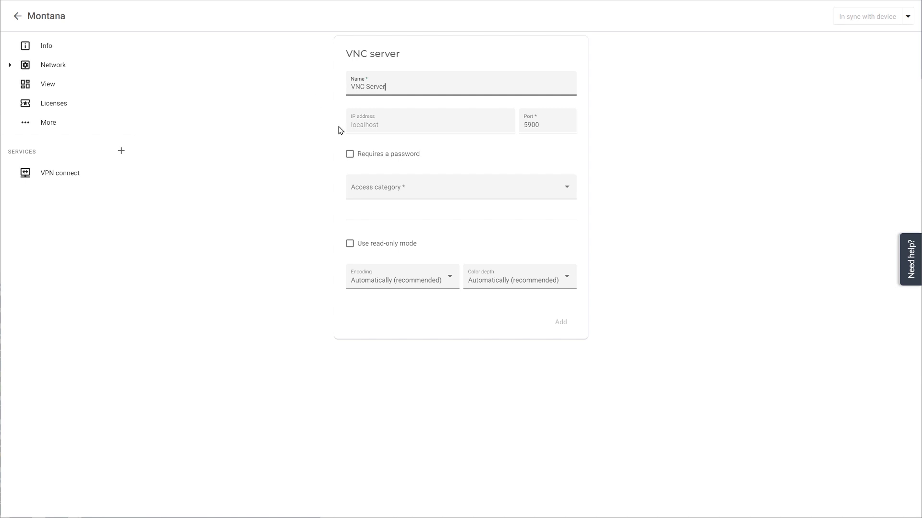
{"action": "left_click", "coordinate": [404, 187]}
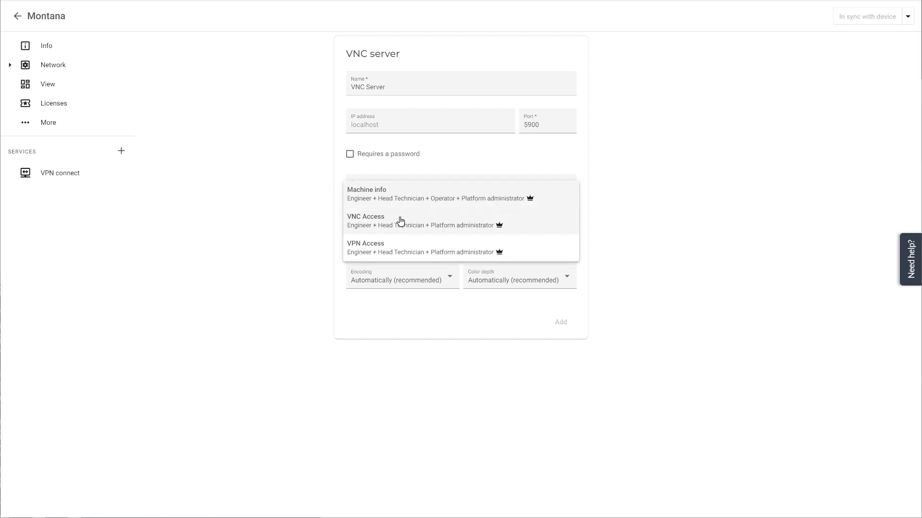
{"action": "left_click", "coordinate": [402, 218]}
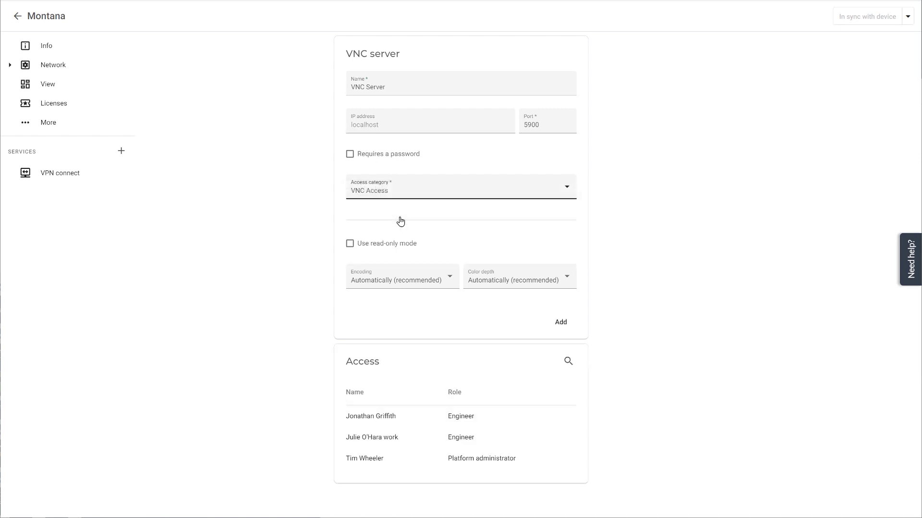
{"action": "left_click", "coordinate": [564, 325]}
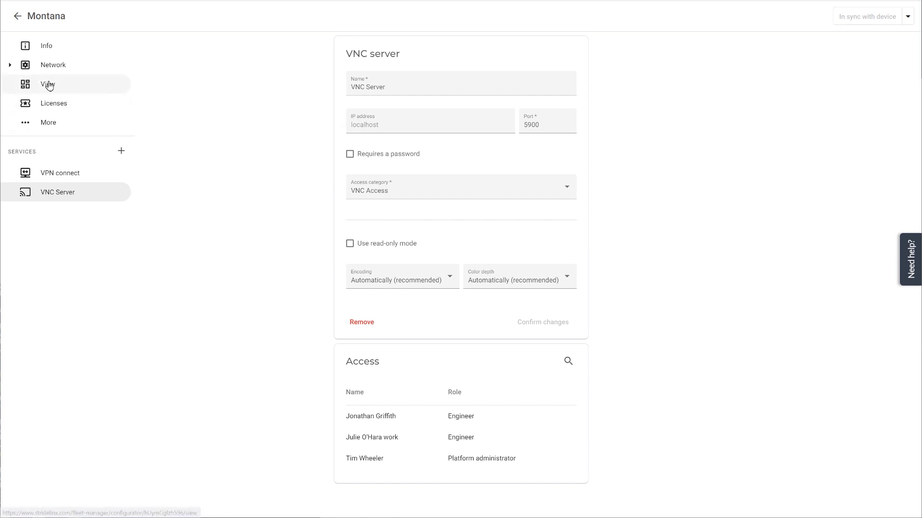
{"action": "left_click", "coordinate": [92, 86]}
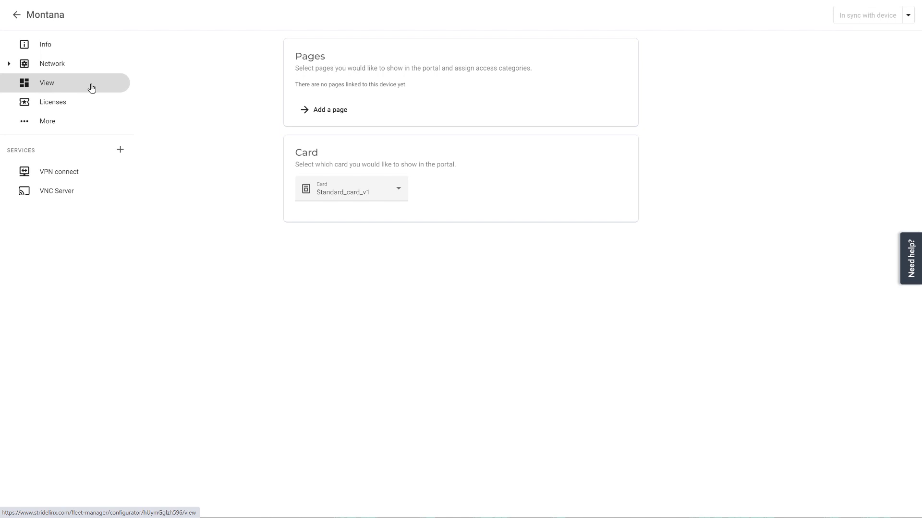
Add the Montana Overview_page_v1 portal page to the device with Machine info access.
{"action": "left_click", "coordinate": [324, 111]}
{"action": "left_click", "coordinate": [459, 253]}
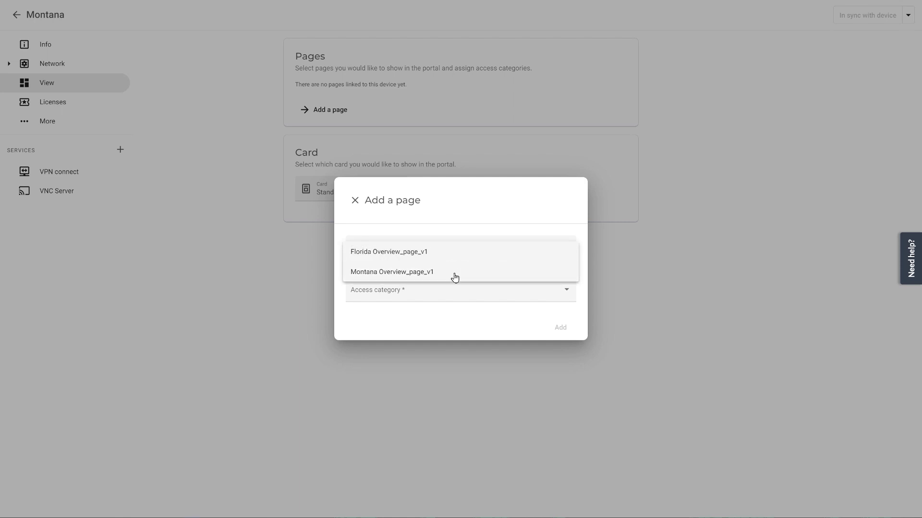
{"action": "left_click", "coordinate": [455, 277]}
{"action": "left_click", "coordinate": [465, 294]}
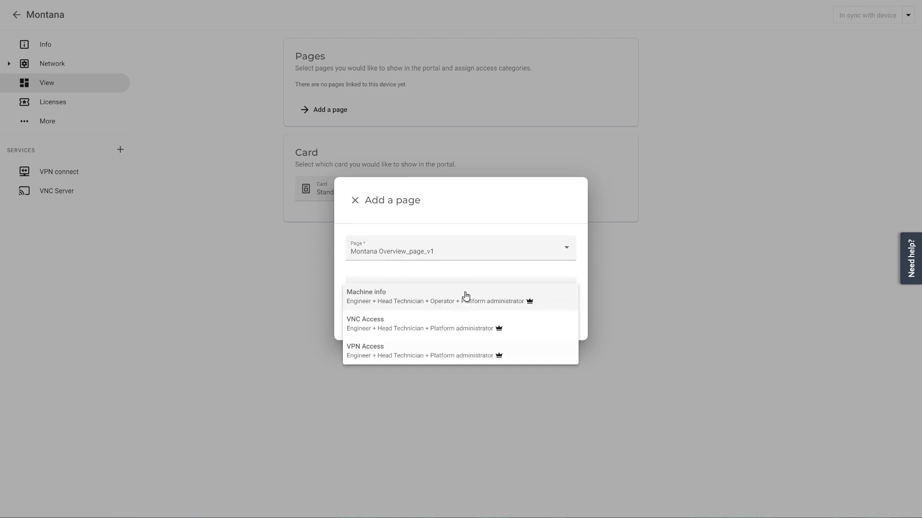
{"action": "left_click", "coordinate": [465, 295]}
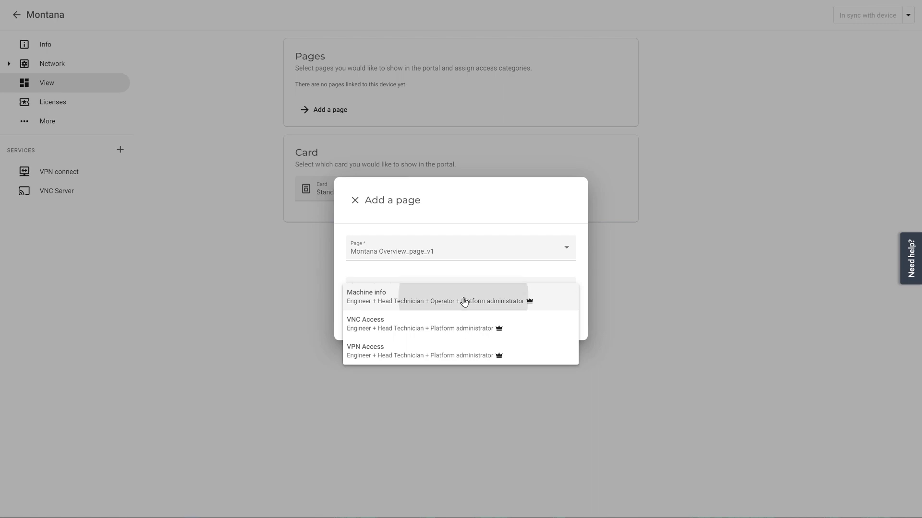
{"action": "left_click", "coordinate": [560, 328]}
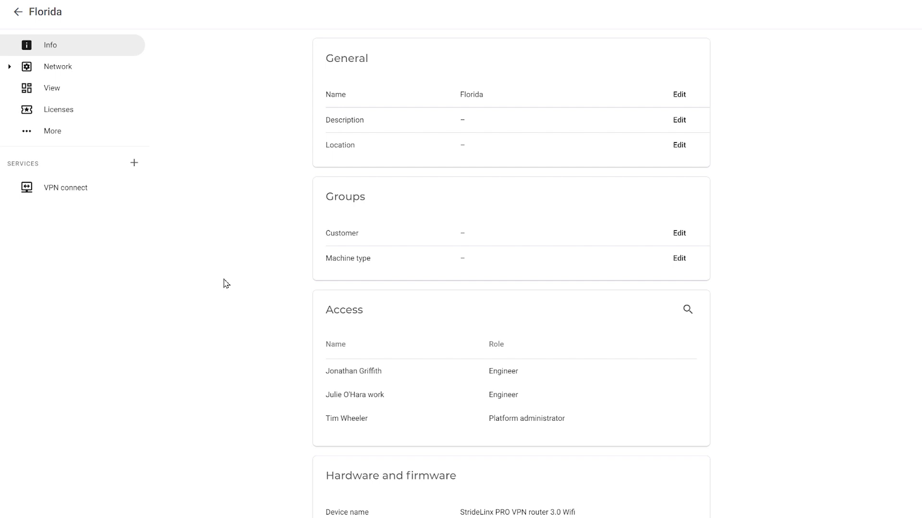
Put the Florida device in the Florida customer group and set VPN connect to VPN Access.
{"action": "left_click", "coordinate": [679, 232]}
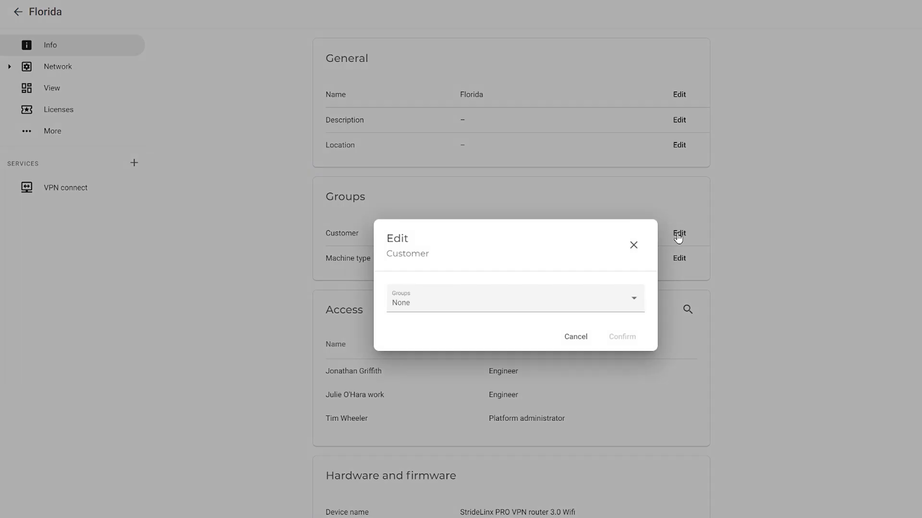
{"action": "left_click", "coordinate": [604, 300]}
{"action": "left_click", "coordinate": [502, 330]}
{"action": "left_click", "coordinate": [622, 350]}
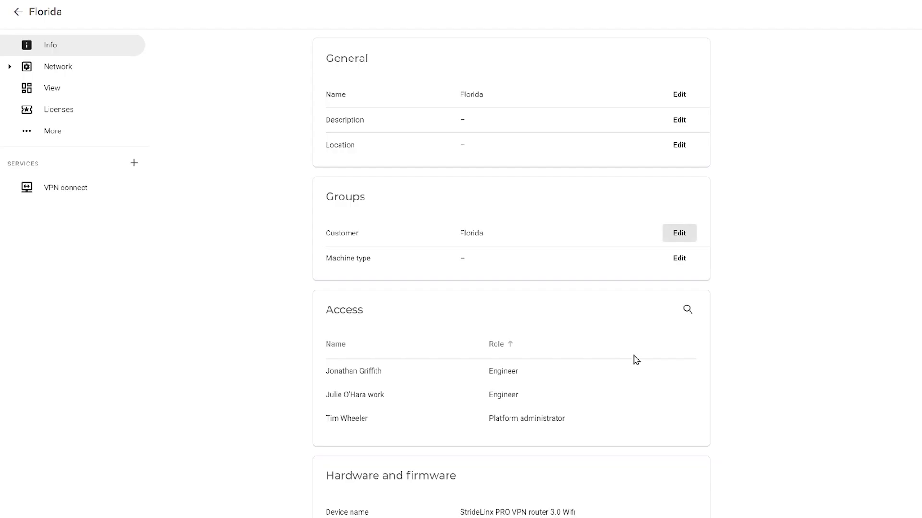
{"action": "left_click", "coordinate": [74, 193]}
{"action": "left_click", "coordinate": [609, 95]}
{"action": "left_click", "coordinate": [605, 103]}
Add a 'VNC Server' service with the VNC Access category to the Florida device.
{"action": "left_click", "coordinate": [133, 164]}
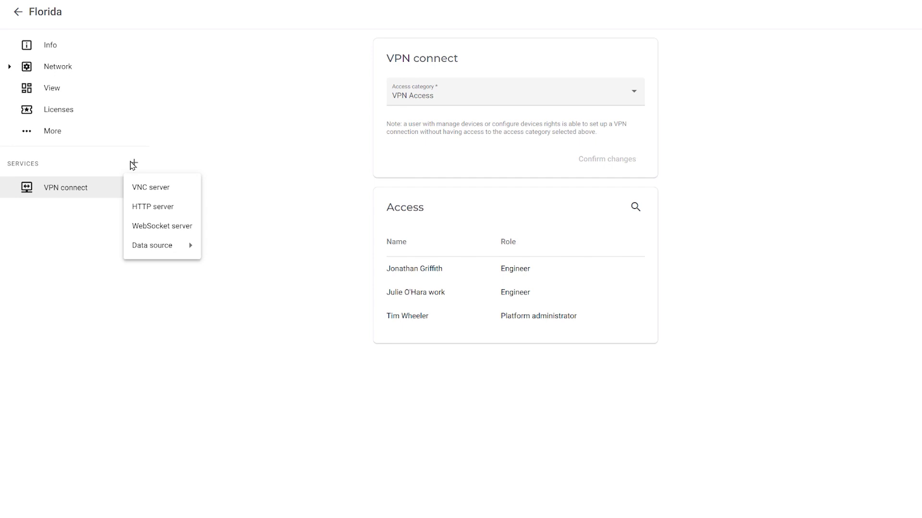
{"action": "left_click", "coordinate": [150, 188]}
{"action": "left_click_drag", "start_coordinate": [438, 95], "coordinate": [351, 105]}
{"action": "type", "text": "VNC Server"}
{"action": "left_click", "coordinate": [471, 211]}
{"action": "left_click", "coordinate": [466, 245]}
{"action": "left_click", "coordinate": [627, 362]}
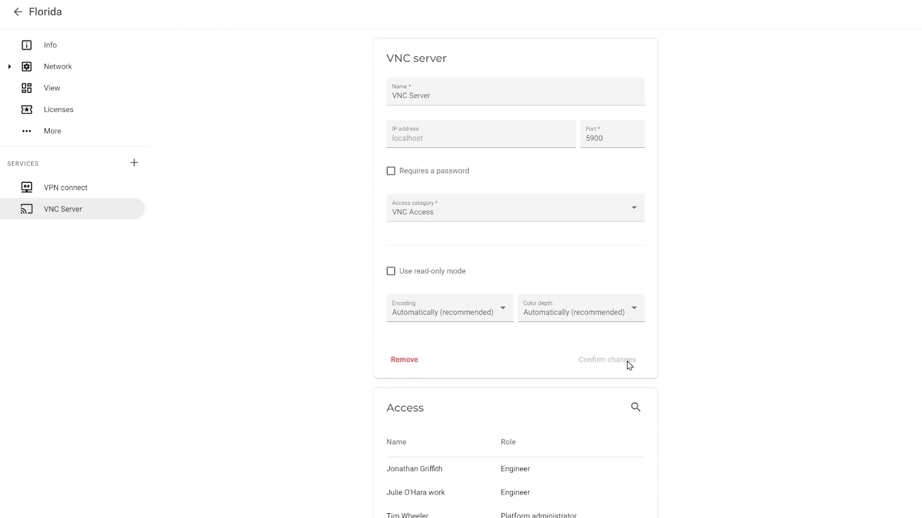
Link the Florida Overview_page_v1 page with Machine info access, then return to the device list.
{"action": "left_click", "coordinate": [61, 90]}
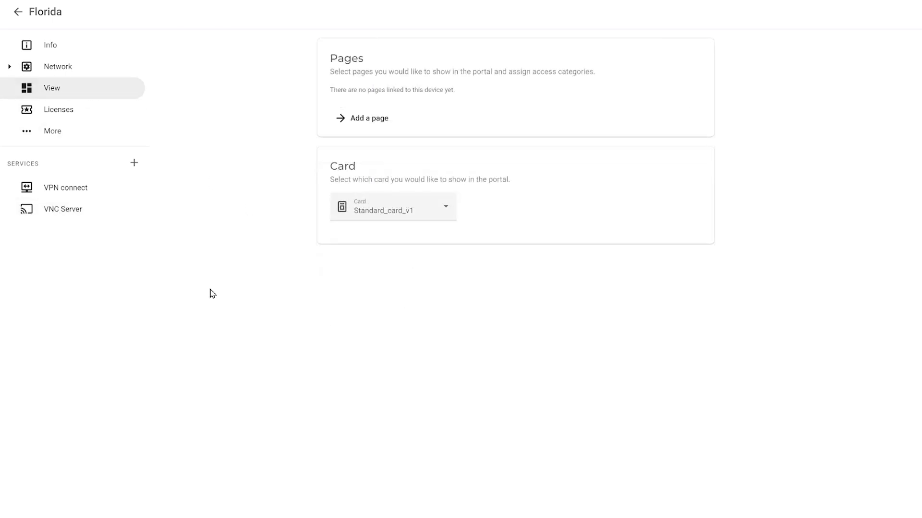
{"action": "left_click", "coordinate": [358, 119]}
{"action": "left_click", "coordinate": [481, 274]}
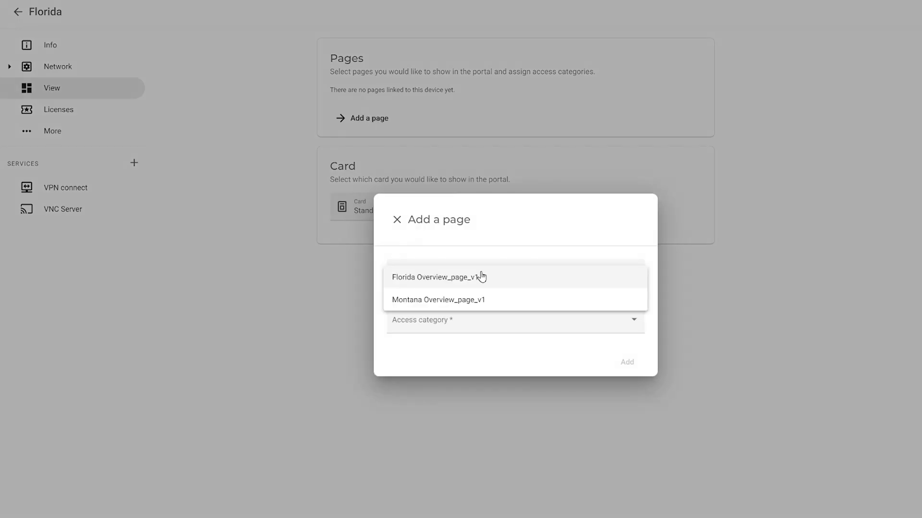
{"action": "left_click", "coordinate": [479, 283]}
{"action": "left_click", "coordinate": [469, 323]}
{"action": "left_click", "coordinate": [471, 334]}
{"action": "left_click", "coordinate": [621, 366]}
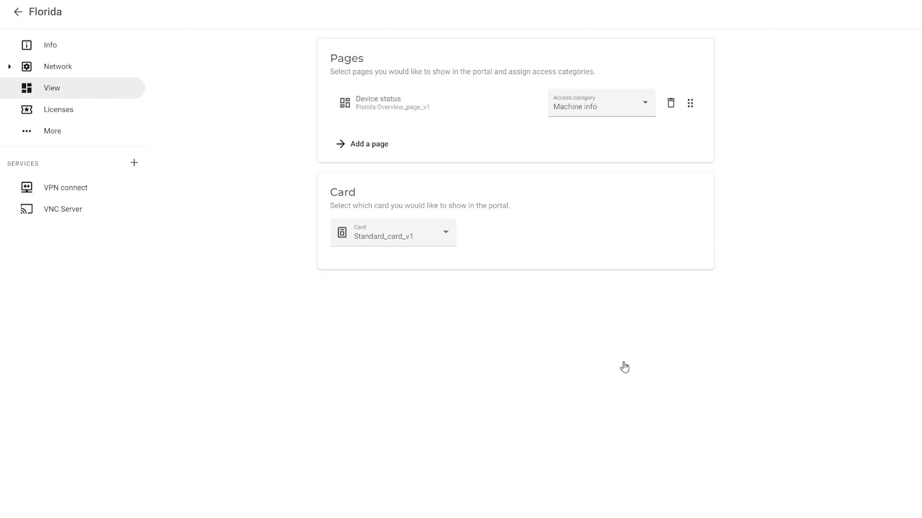
{"action": "left_click", "coordinate": [18, 11]}
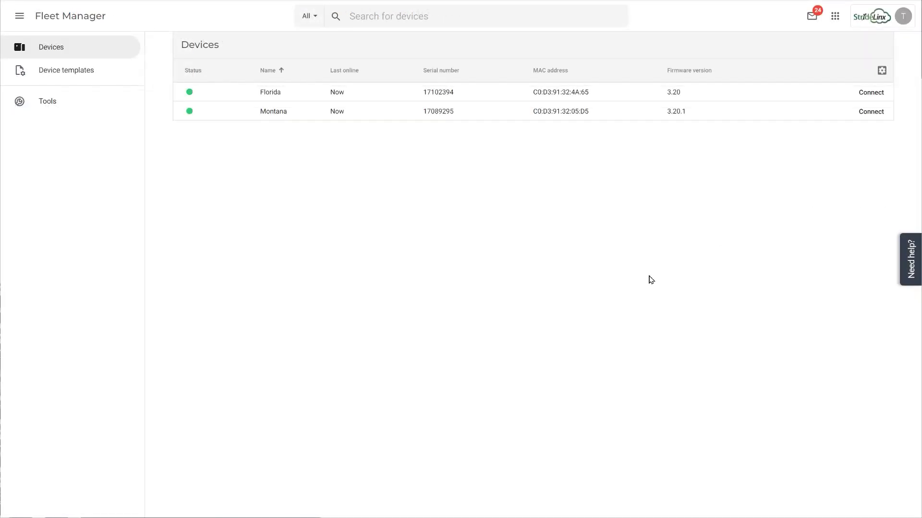
In the Portal's Users page, start an invite with the user's e-mail and message 'Access Machine through this invite'.
{"action": "left_click", "coordinate": [836, 18]}
{"action": "left_click", "coordinate": [792, 76]}
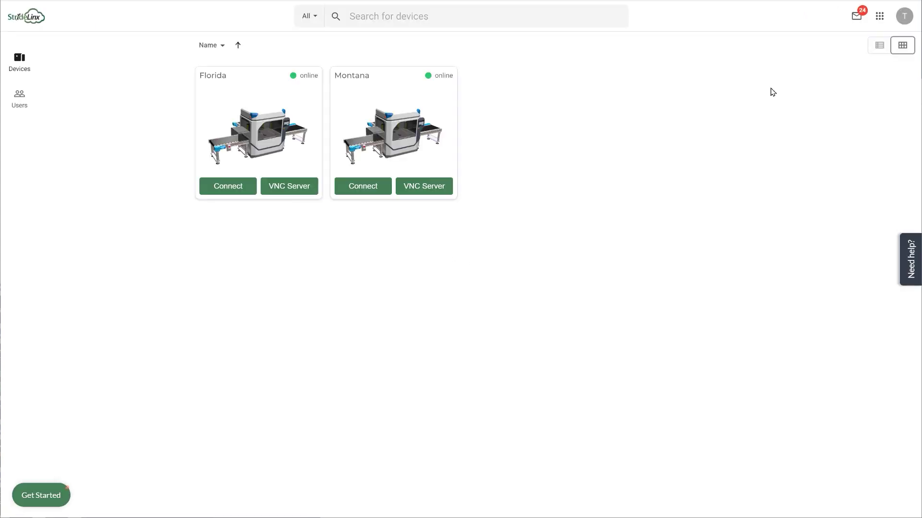
{"action": "left_click", "coordinate": [20, 94]}
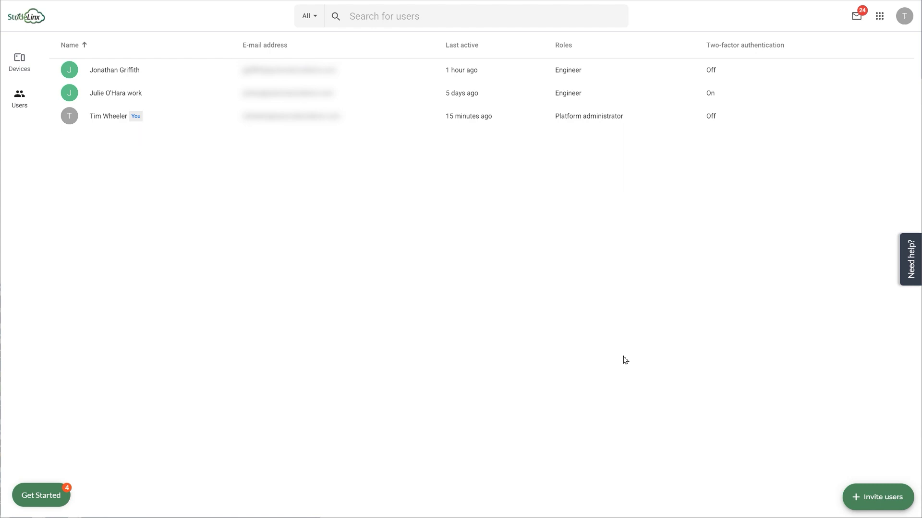
{"action": "left_click", "coordinate": [886, 499]}
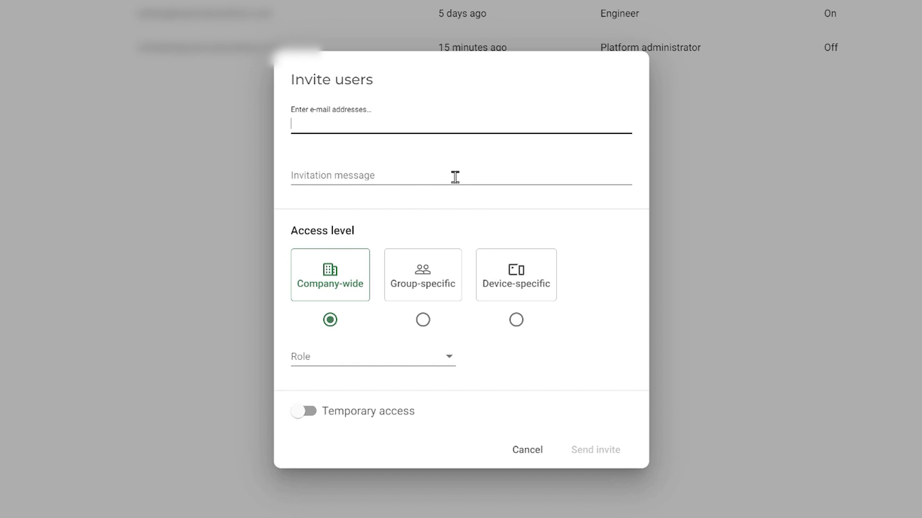
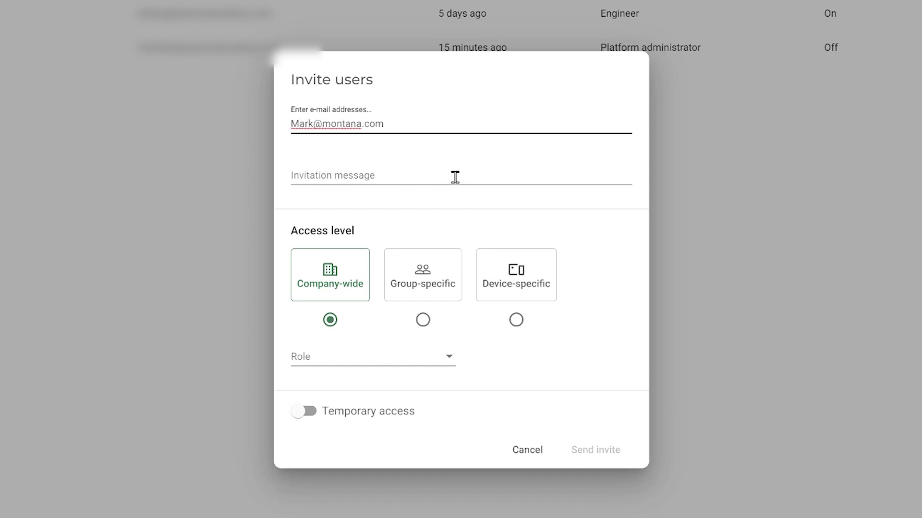
{"action": "left_click", "coordinate": [455, 177]}
{"action": "type", "text": "Access Machine through this invite"}
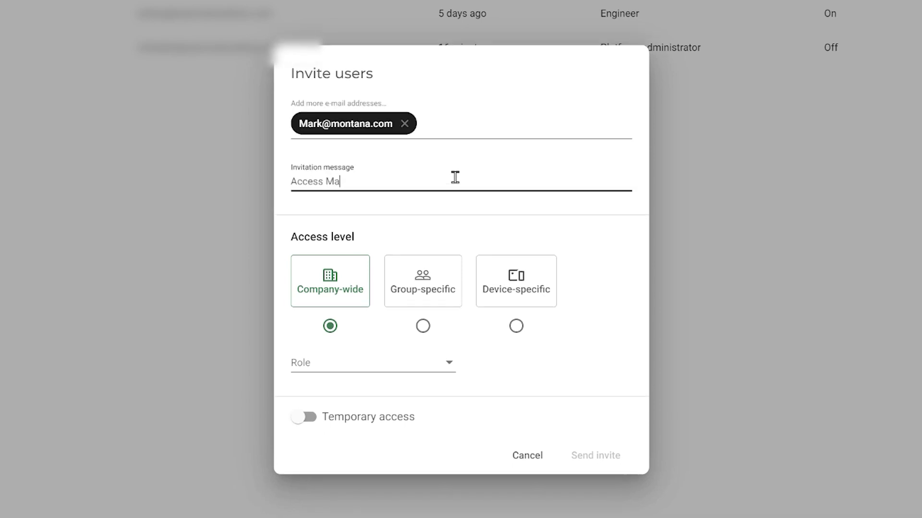
Make the invite group-specific to Montana with the Head Technician role and send it.
{"action": "left_click", "coordinate": [423, 327]}
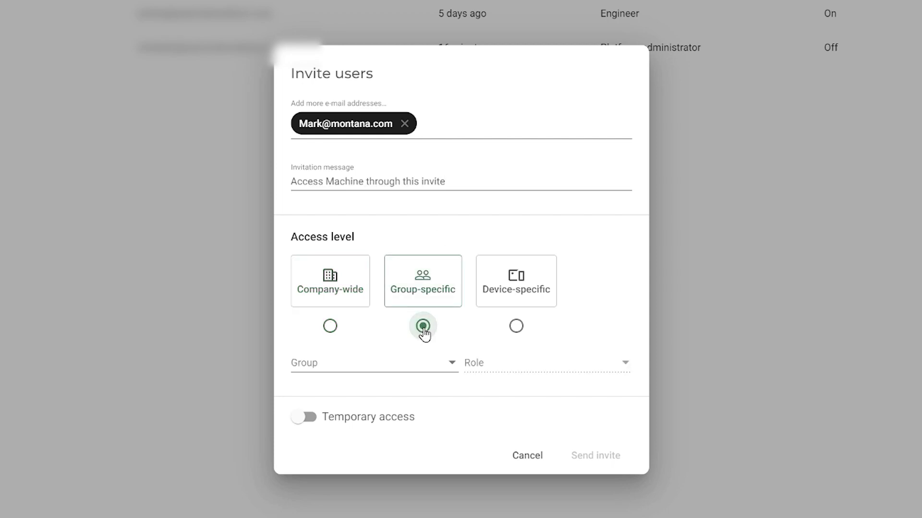
{"action": "left_click", "coordinate": [449, 366]}
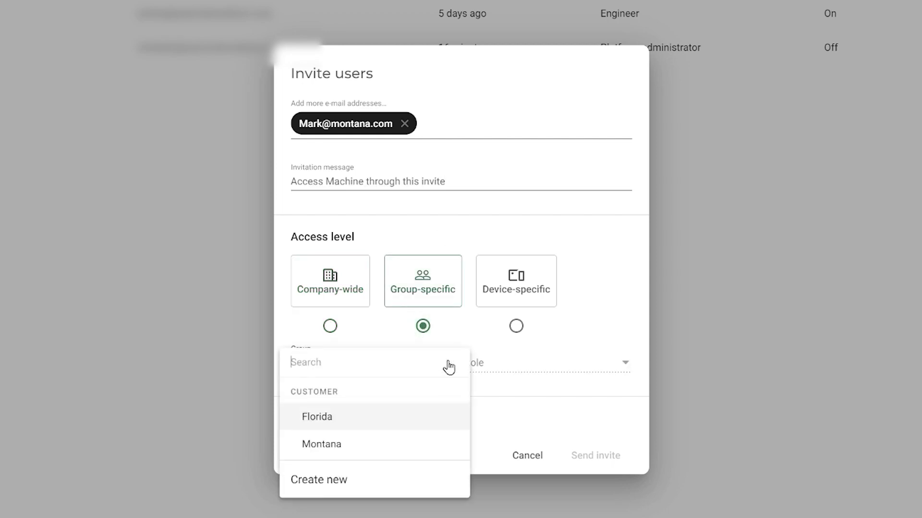
{"action": "left_click", "coordinate": [374, 446]}
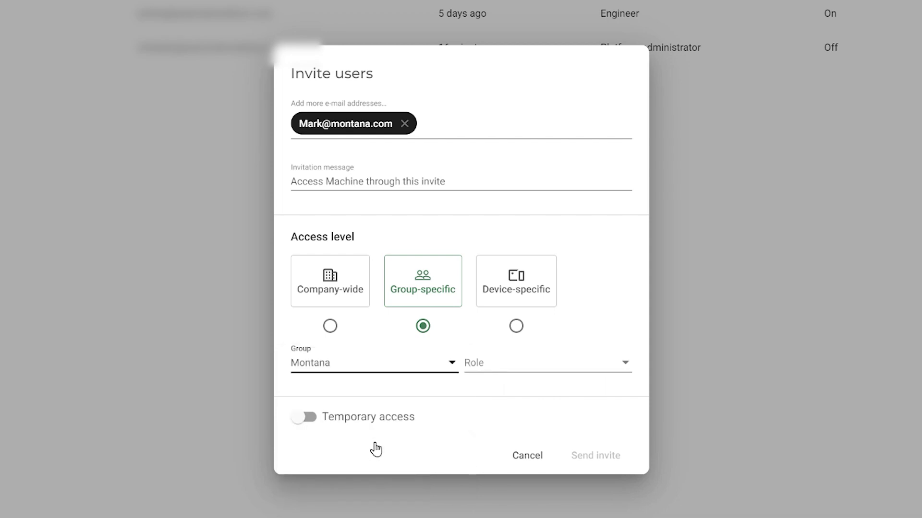
{"action": "left_click", "coordinate": [611, 370]}
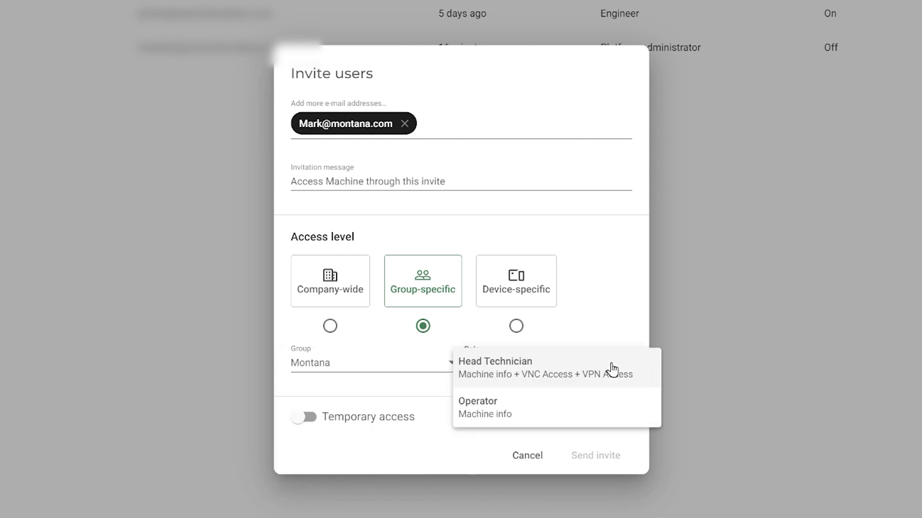
{"action": "left_click", "coordinate": [612, 370]}
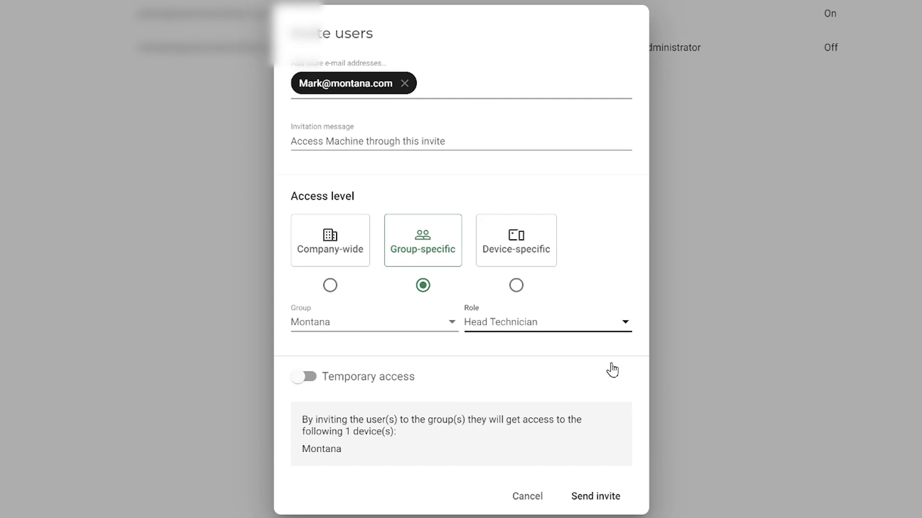
{"action": "left_click", "coordinate": [597, 500]}
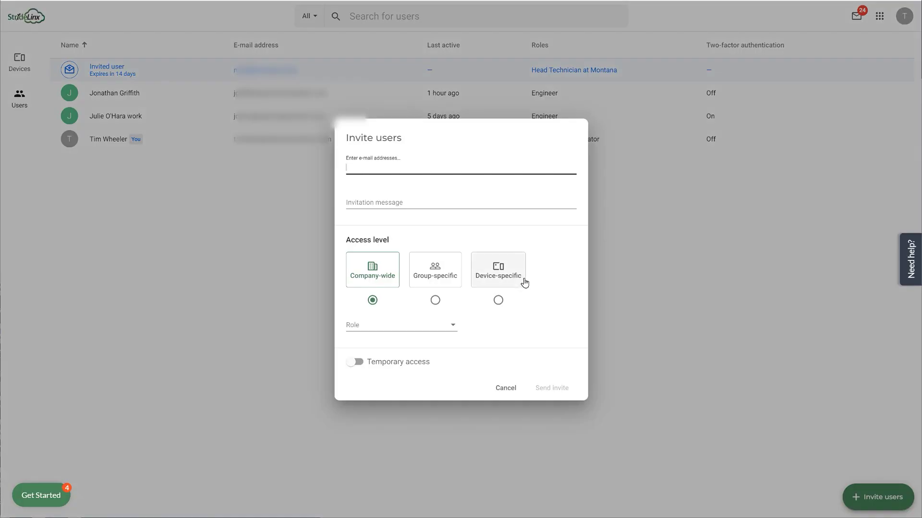
Invite a user as Operator of the Montana group with the message 'See device by this setup'.
{"action": "key", "text": "Tab"}
{"action": "type", "text": "See device by this setup"}
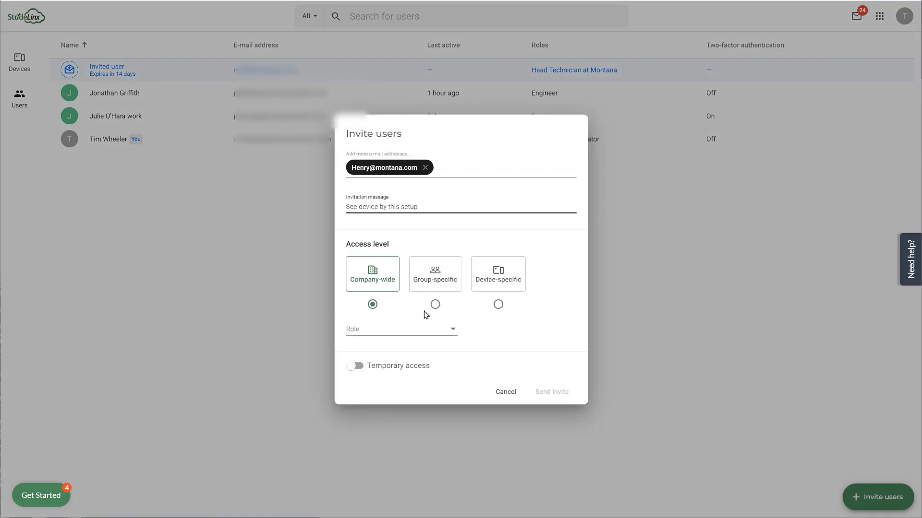
{"action": "left_click", "coordinate": [435, 304]}
{"action": "left_click", "coordinate": [454, 329]}
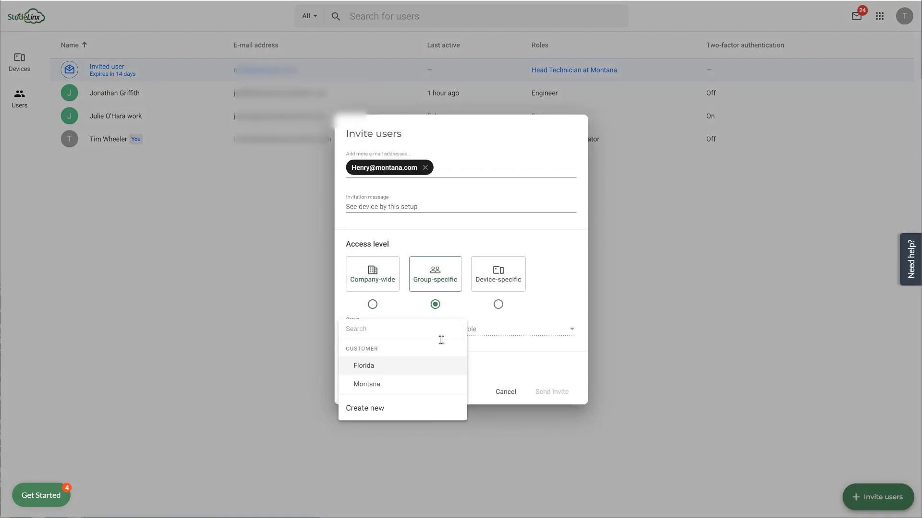
{"action": "left_click", "coordinate": [380, 390]}
{"action": "left_click", "coordinate": [518, 336]}
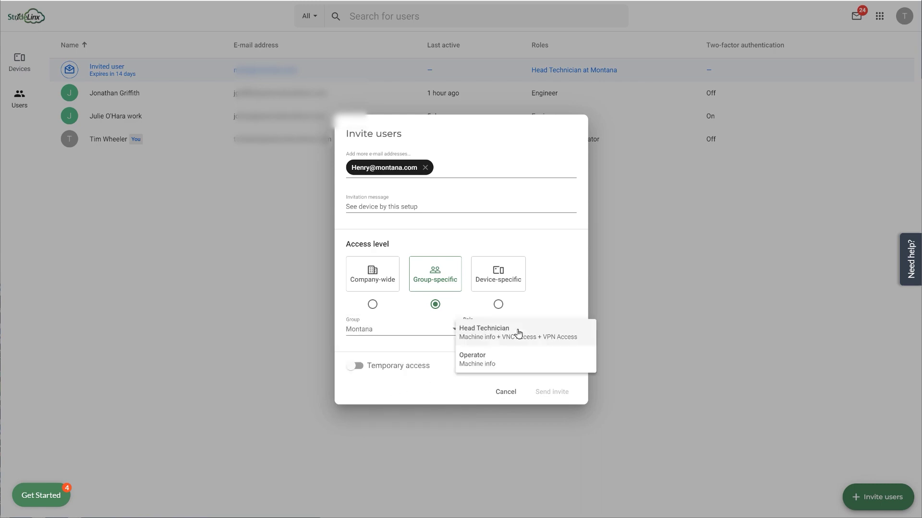
{"action": "left_click", "coordinate": [506, 358]}
{"action": "left_click", "coordinate": [552, 420]}
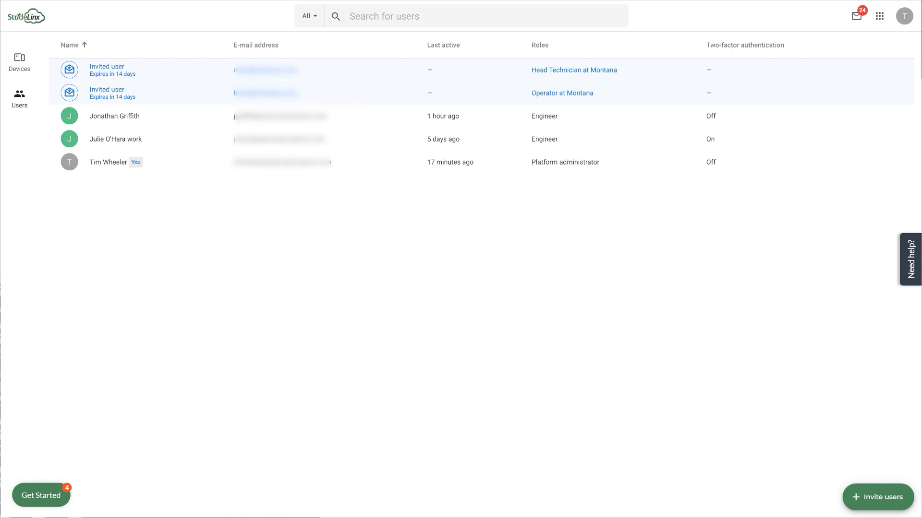
Invite another user as Head Technician of the Florida group.
{"action": "left_click", "coordinate": [877, 497]}
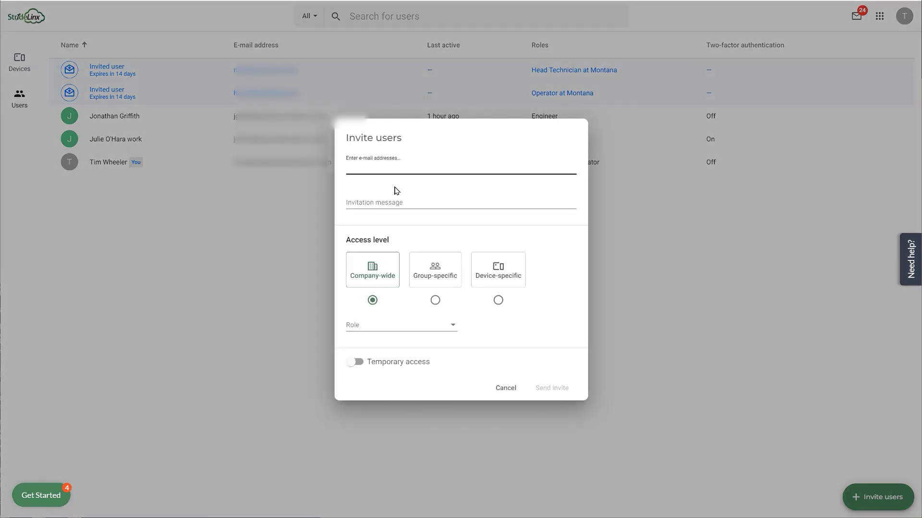
{"action": "key", "text": "Return"}
{"action": "left_click", "coordinate": [395, 191]}
{"action": "left_click", "coordinate": [432, 276]}
{"action": "left_click", "coordinate": [435, 333]}
{"action": "left_click", "coordinate": [404, 375]}
{"action": "left_click", "coordinate": [528, 329]}
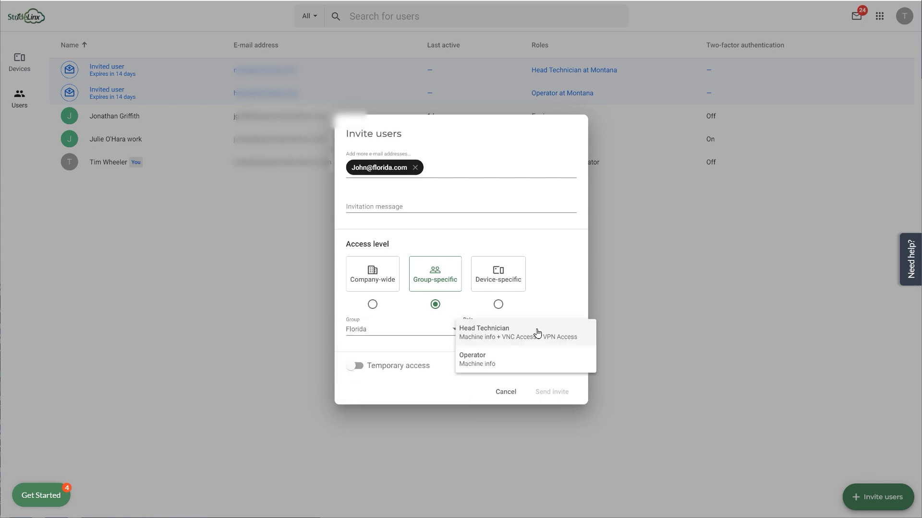
{"action": "left_click", "coordinate": [532, 333]}
{"action": "left_click", "coordinate": [553, 419]}
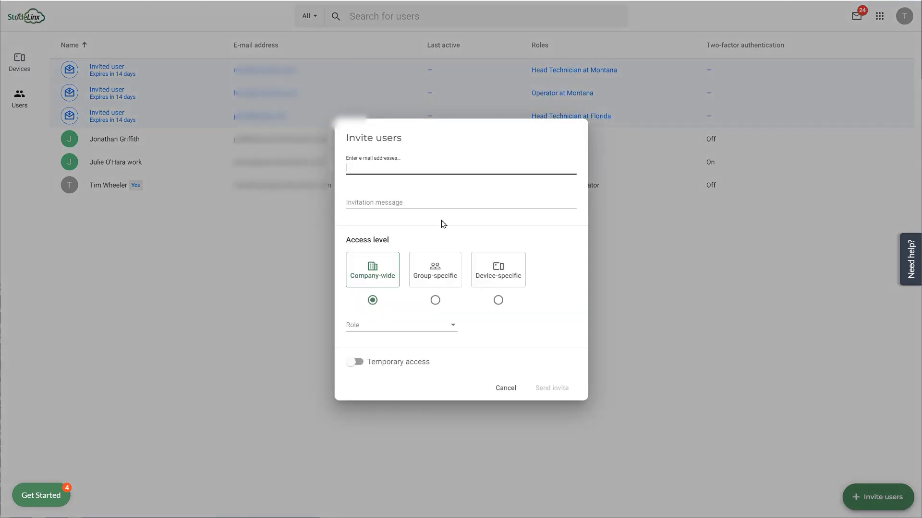
Invite a fourth user as Operator of the Florida group.
{"action": "left_click", "coordinate": [435, 300]}
{"action": "left_click", "coordinate": [420, 370]}
{"action": "left_click", "coordinate": [528, 326]}
{"action": "left_click", "coordinate": [533, 356]}
{"action": "left_click", "coordinate": [557, 420]}
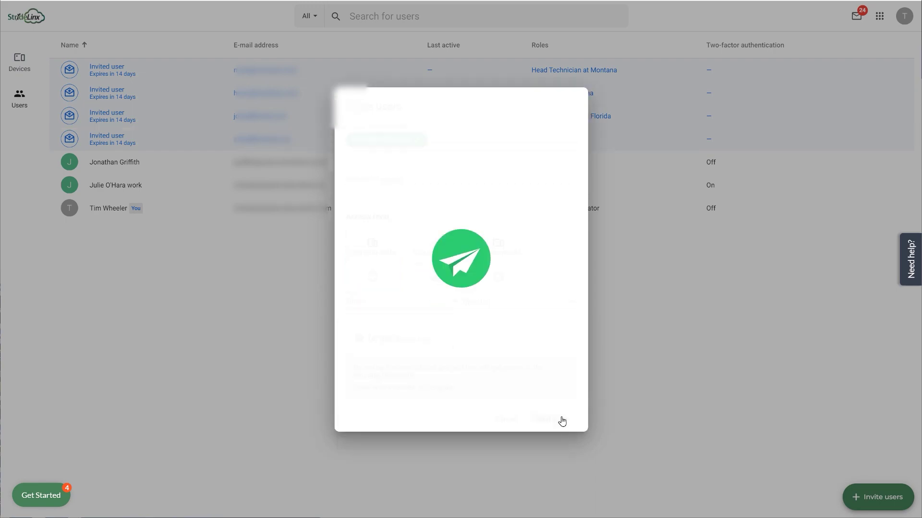